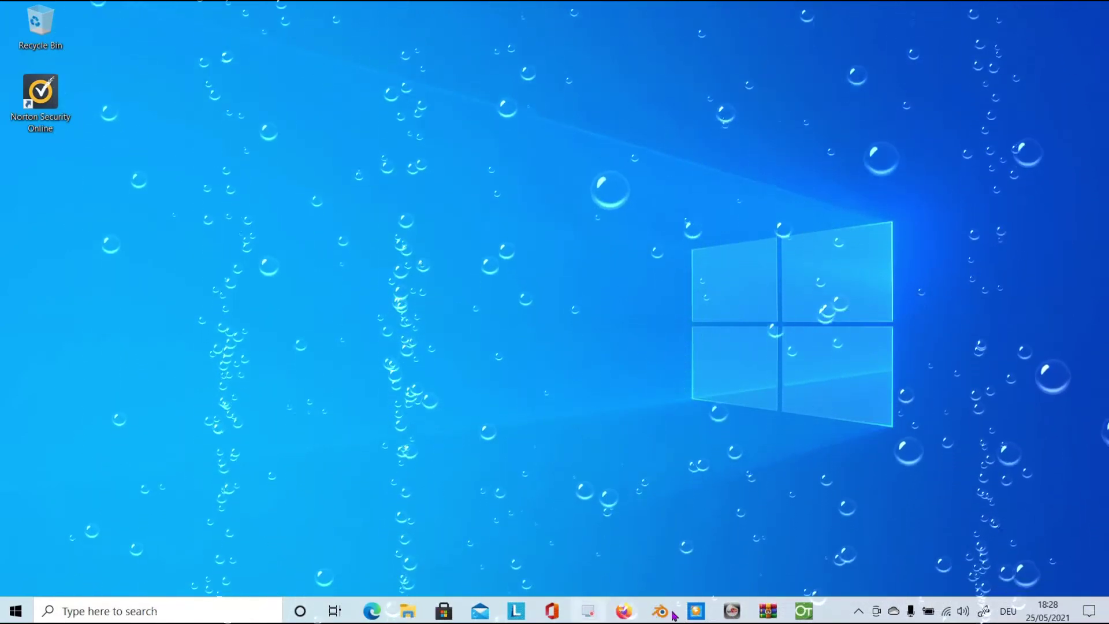
Open Firefox and search Google for "php download".
{"action": "left_click", "coordinate": [624, 610]}
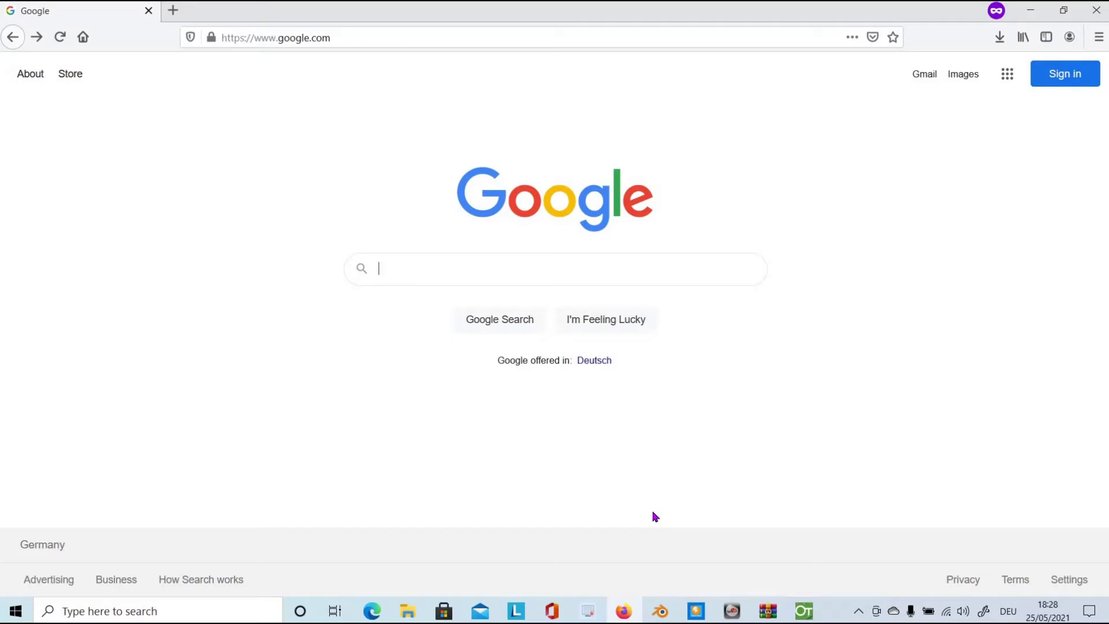
{"action": "type", "text": "php d"}
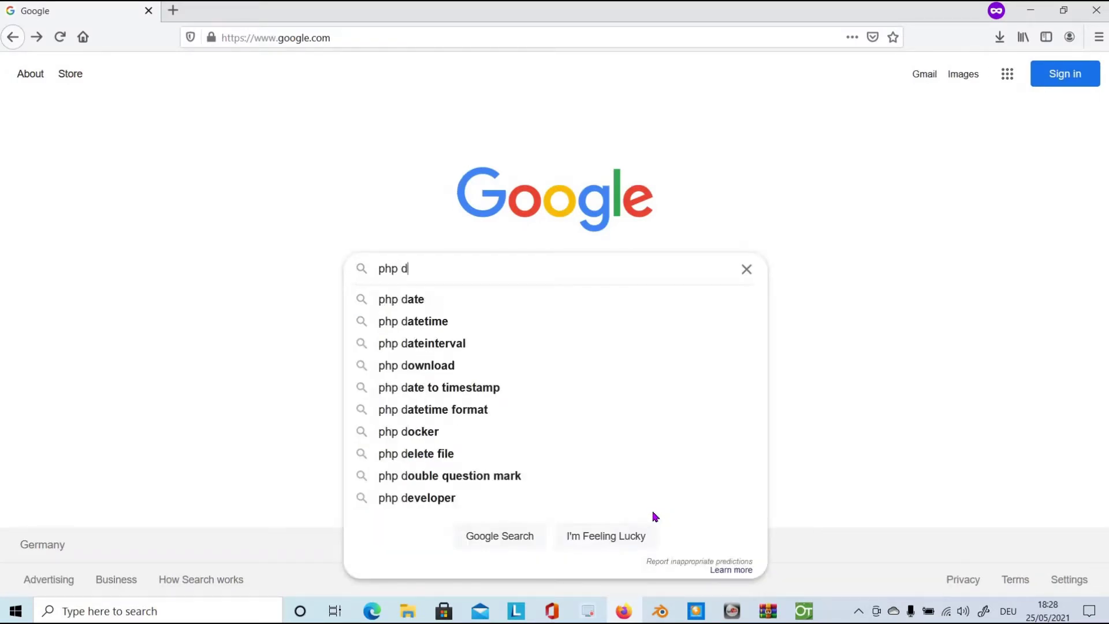
{"action": "type", "text": "ownload"}
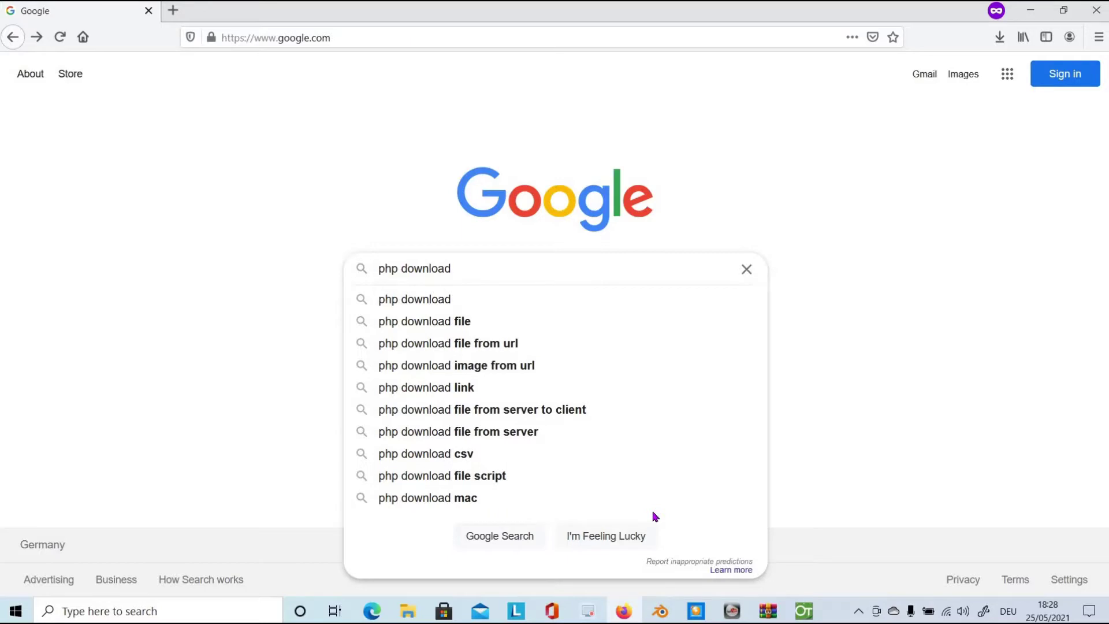
{"action": "key", "text": "Return"}
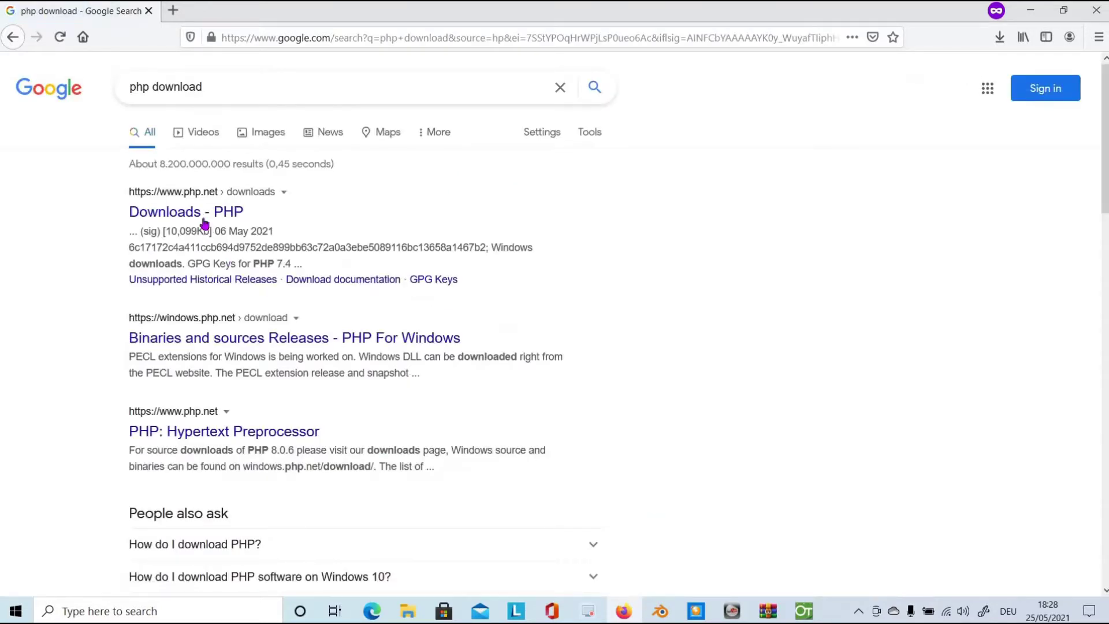
From the php.net downloads page, open the Windows downloads for PHP 8.0.6 and find the VS16 x64 Thread Safe zip.
{"action": "left_click", "coordinate": [202, 216]}
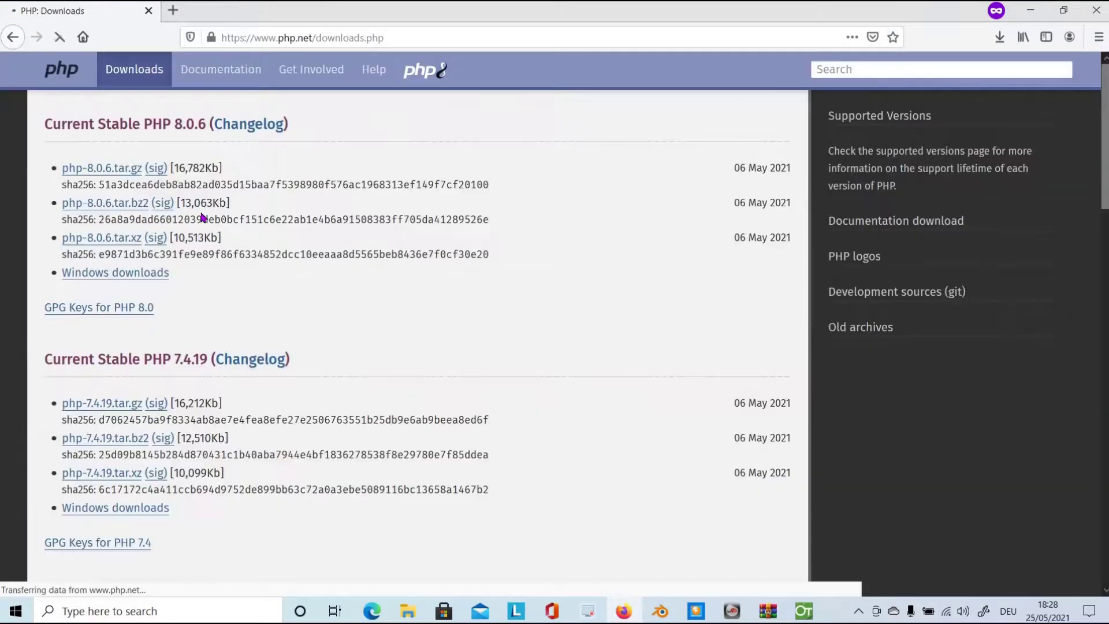
{"action": "left_click", "coordinate": [115, 276]}
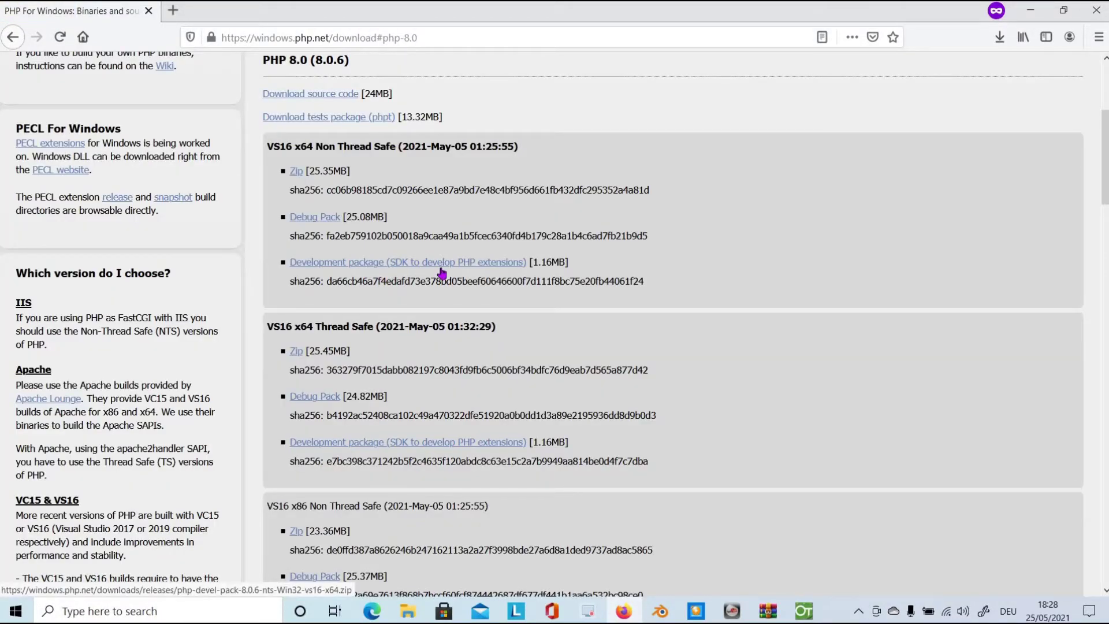
{"action": "scroll", "coordinate": [404, 231], "scroll_direction": "up", "scroll_amount": 2}
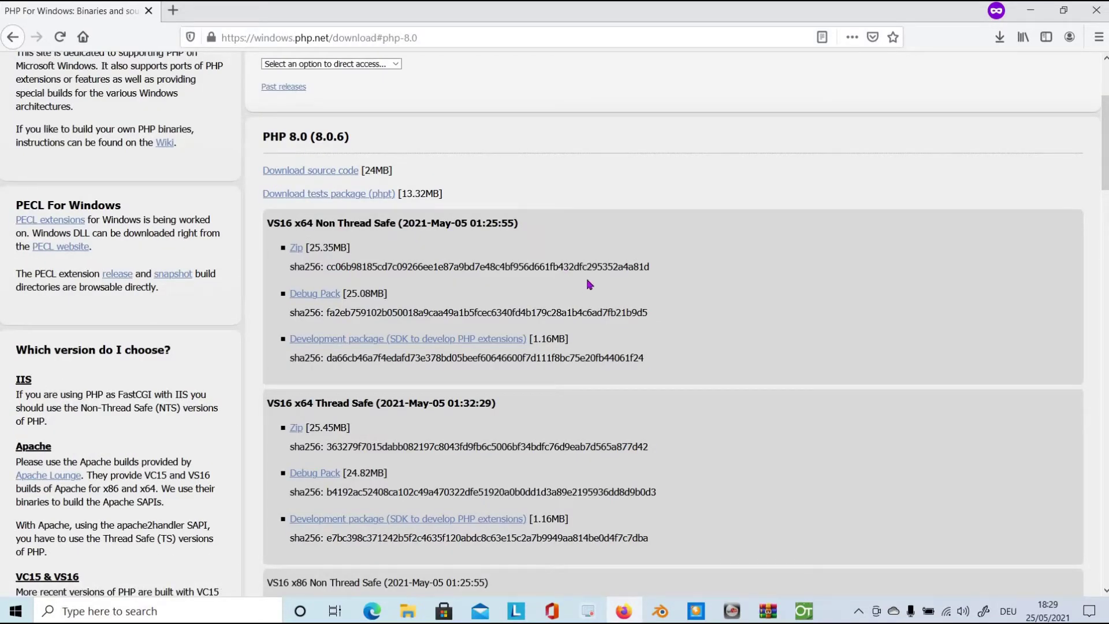
{"action": "scroll", "coordinate": [589, 284], "scroll_direction": "up", "scroll_amount": 2}
{"action": "scroll", "coordinate": [588, 279], "scroll_direction": "down", "scroll_amount": 4}
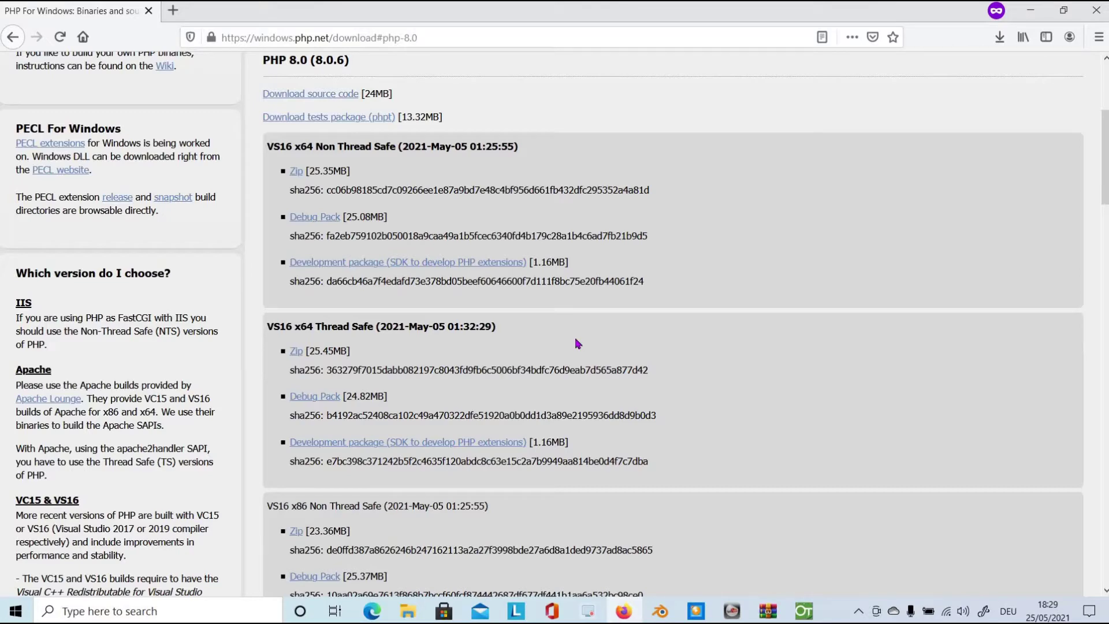
{"action": "scroll", "coordinate": [322, 278], "scroll_direction": "down", "scroll_amount": 1}
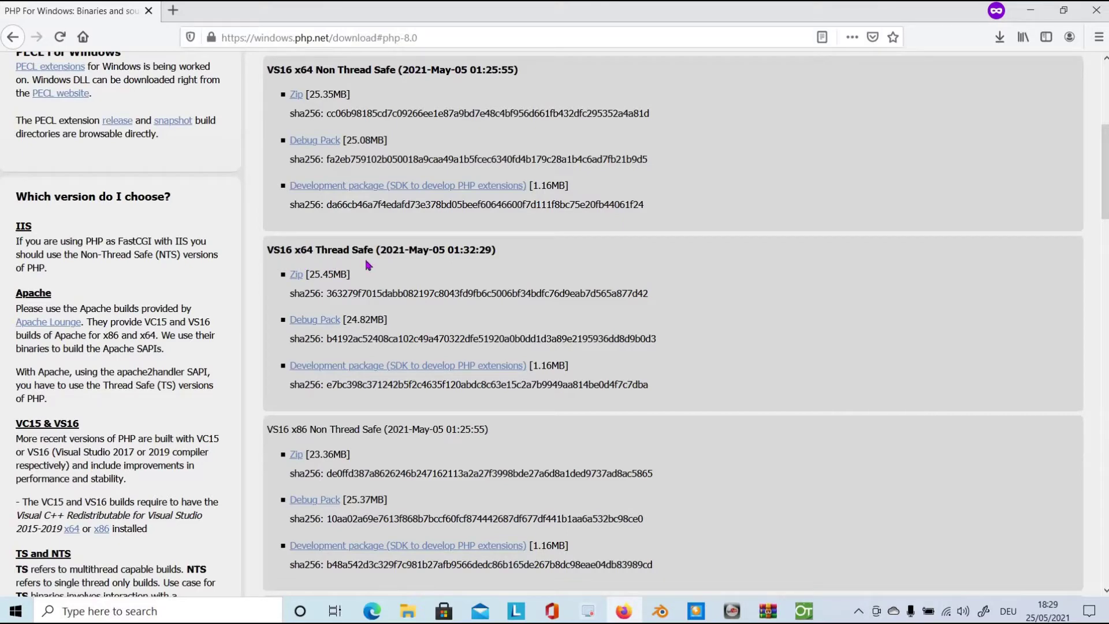
{"action": "scroll", "coordinate": [519, 340], "scroll_direction": "down", "scroll_amount": 3}
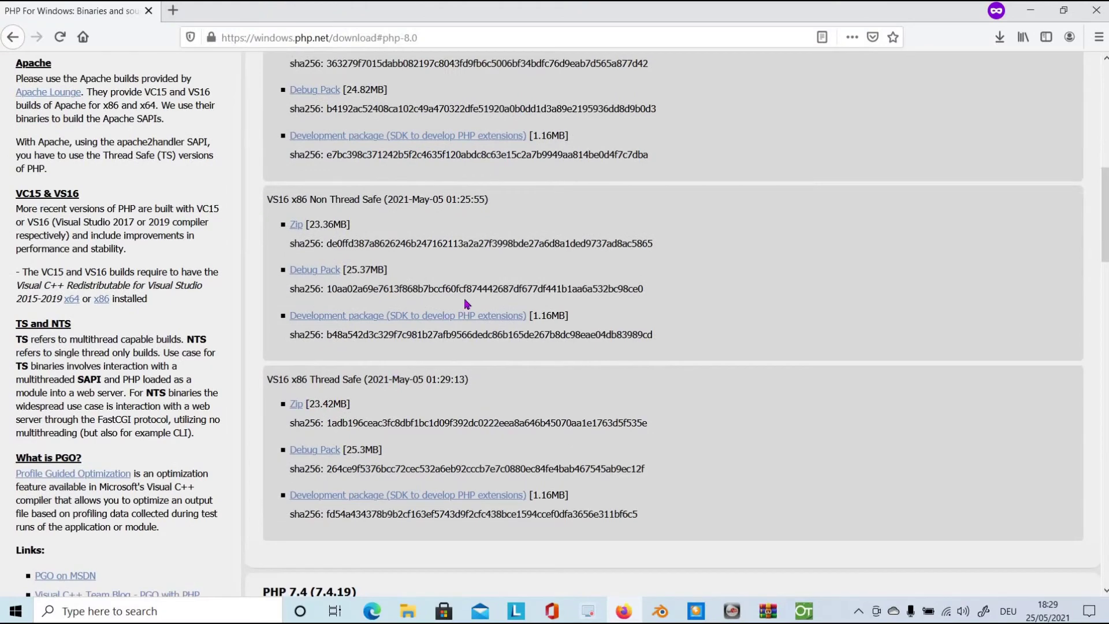
{"action": "scroll", "coordinate": [466, 304], "scroll_direction": "up", "scroll_amount": 1}
{"action": "scroll", "coordinate": [467, 304], "scroll_direction": "up", "scroll_amount": 2}
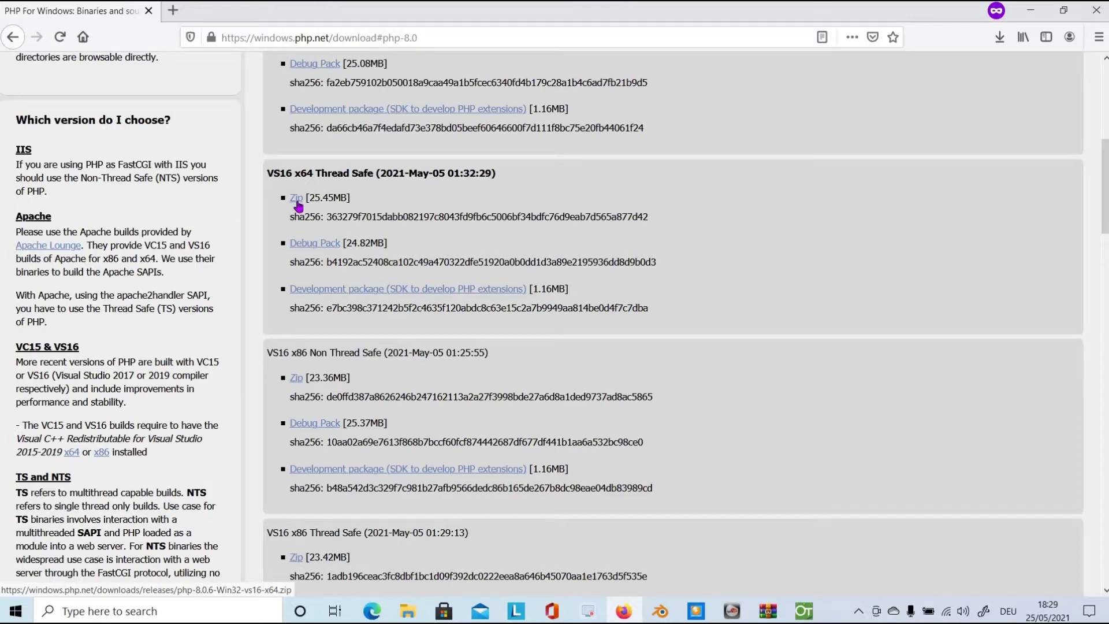
Switch to WinRAR, extract php-8.0.6-Win32-vs16-x64.zip to C:\php, and minimize the archive window.
{"action": "left_click", "coordinate": [776, 615]}
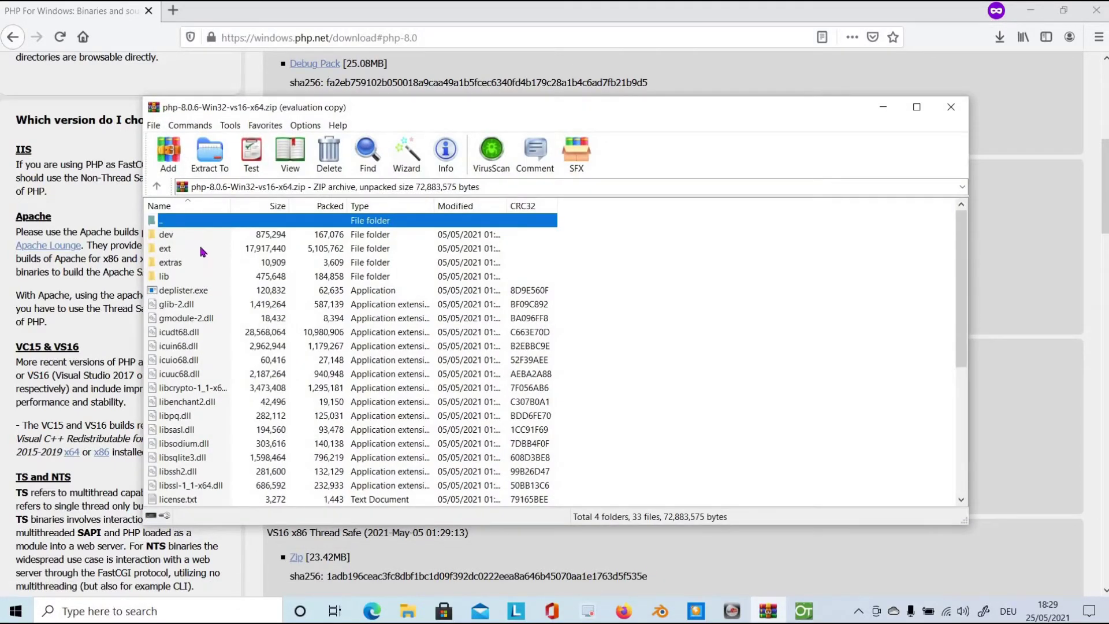
{"action": "left_click", "coordinate": [210, 153]}
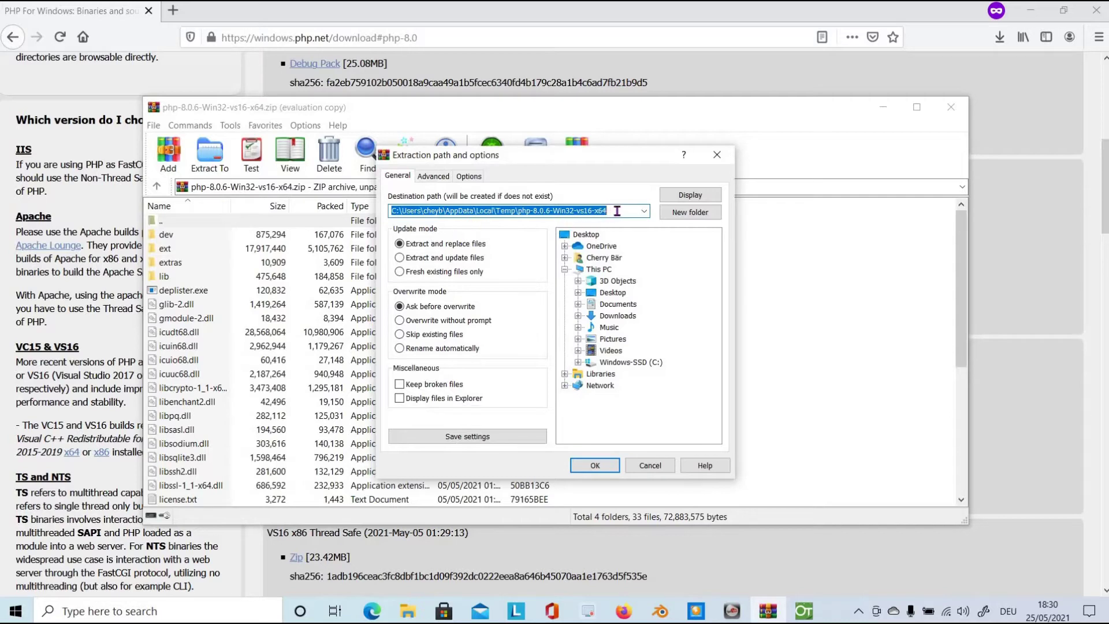
{"action": "left_click_drag", "start_coordinate": [617, 210], "coordinate": [402, 210]}
{"action": "type", "text": "php"}
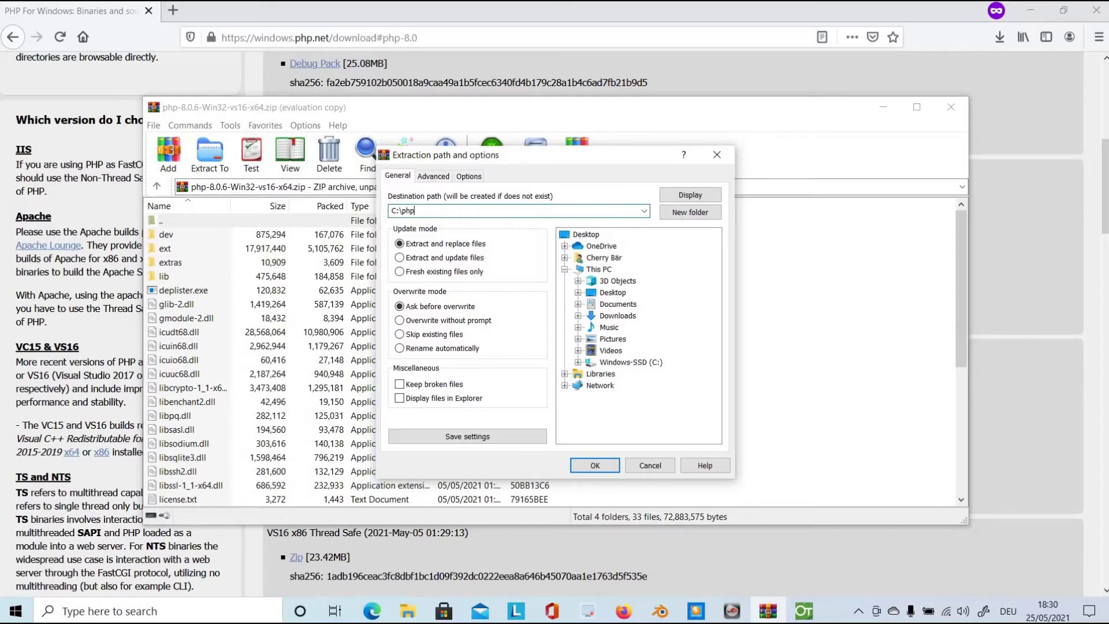
{"action": "left_click", "coordinate": [595, 466]}
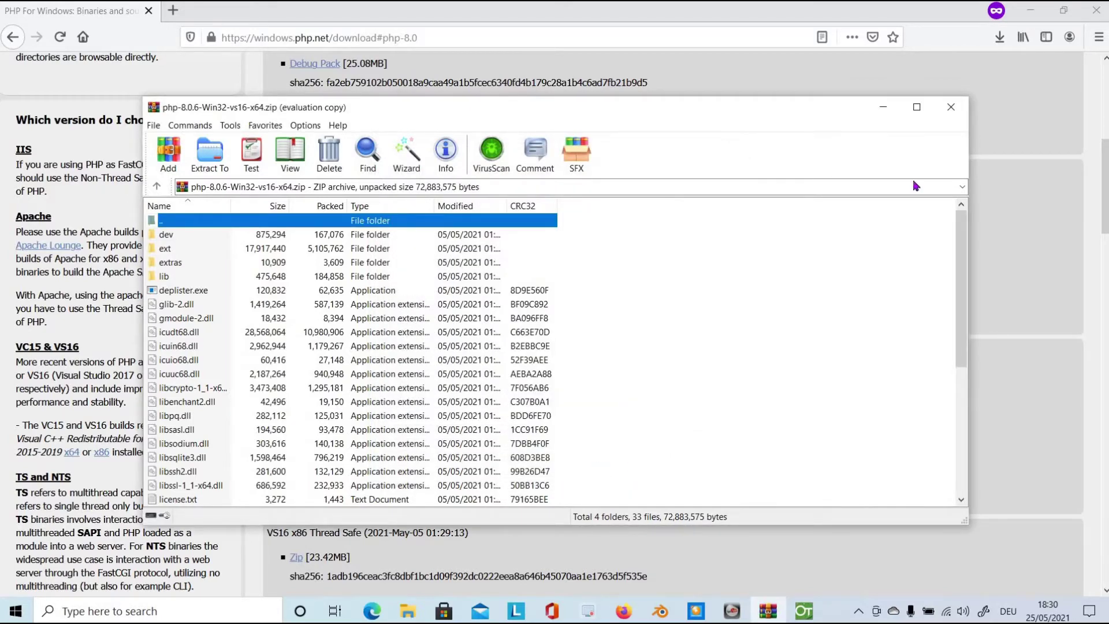
{"action": "left_click", "coordinate": [883, 107]}
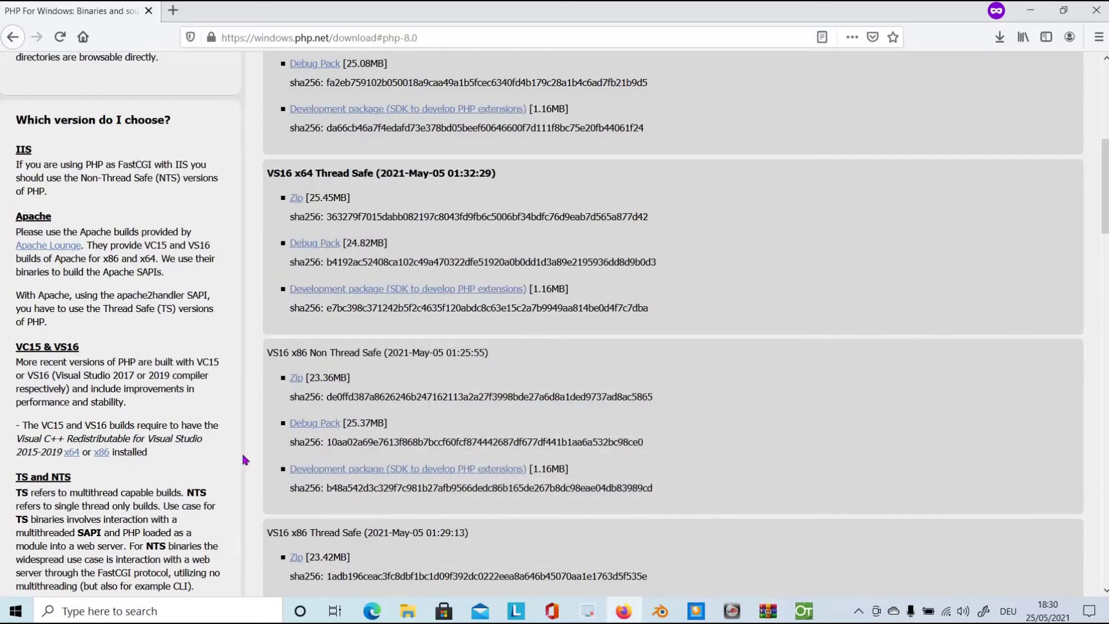
Switch to File Explorer and open the extracted php folder on the C: drive.
{"action": "left_click", "coordinate": [406, 616]}
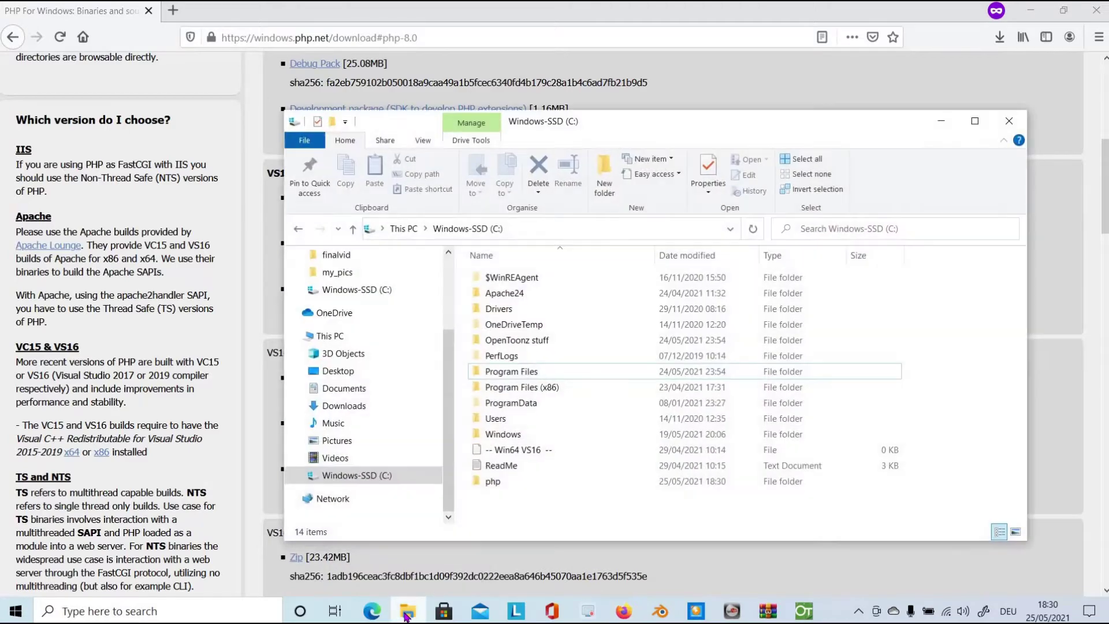
{"action": "left_click", "coordinate": [332, 461]}
{"action": "left_click", "coordinate": [332, 478]}
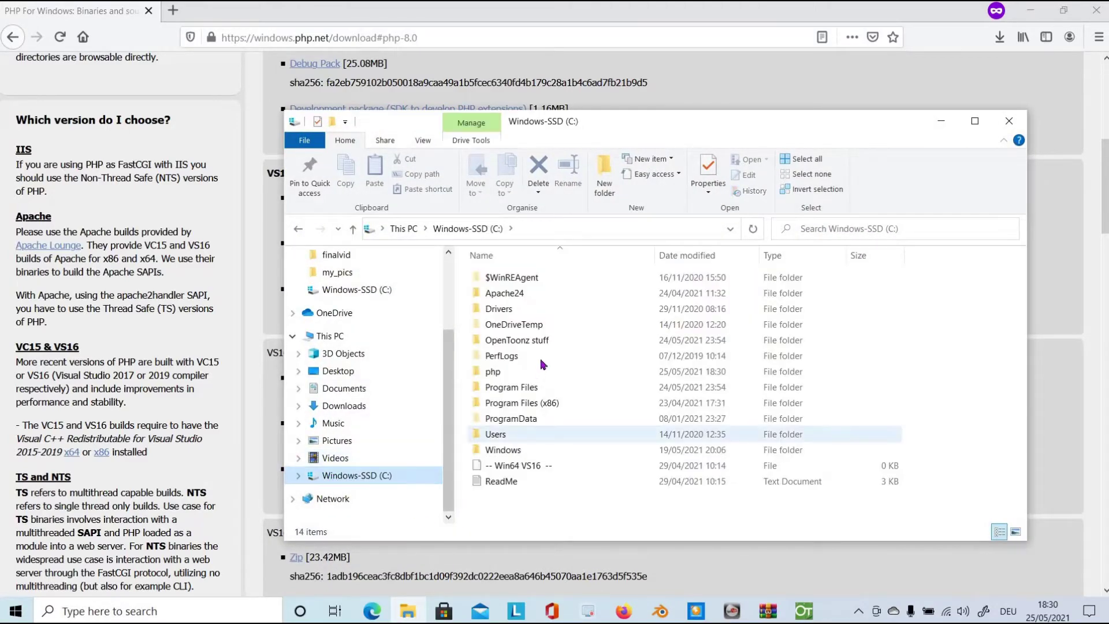
{"action": "double_click", "coordinate": [498, 374]}
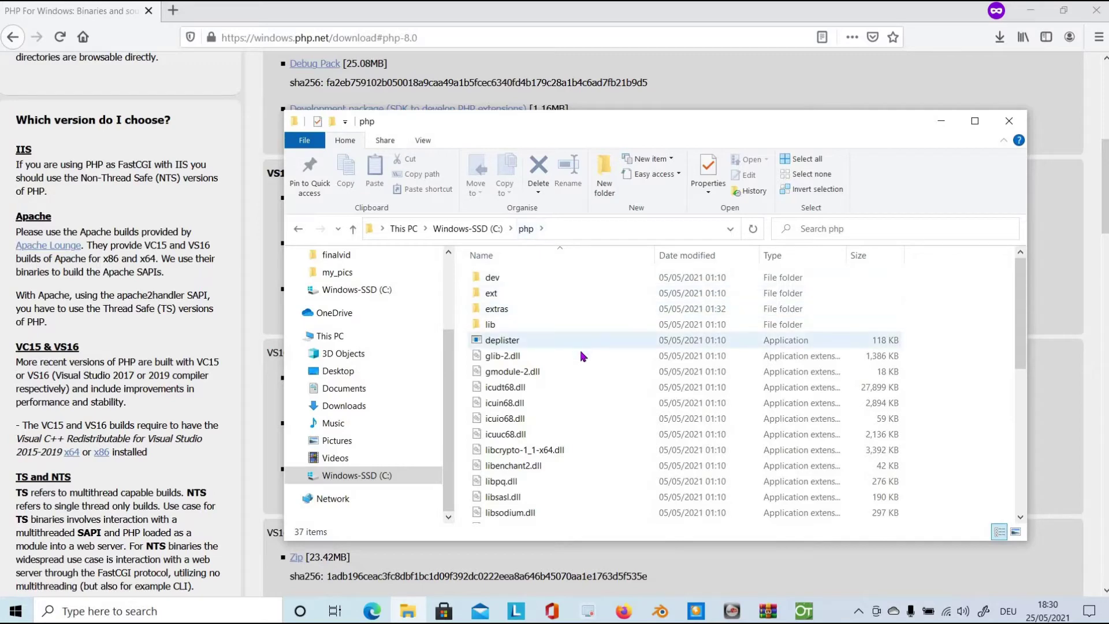
Rename the file php.ini-development to php.ini and accept the extension change.
{"action": "scroll", "coordinate": [582, 356], "scroll_direction": "down", "scroll_amount": 1}
{"action": "scroll", "coordinate": [572, 373], "scroll_direction": "down", "scroll_amount": 1}
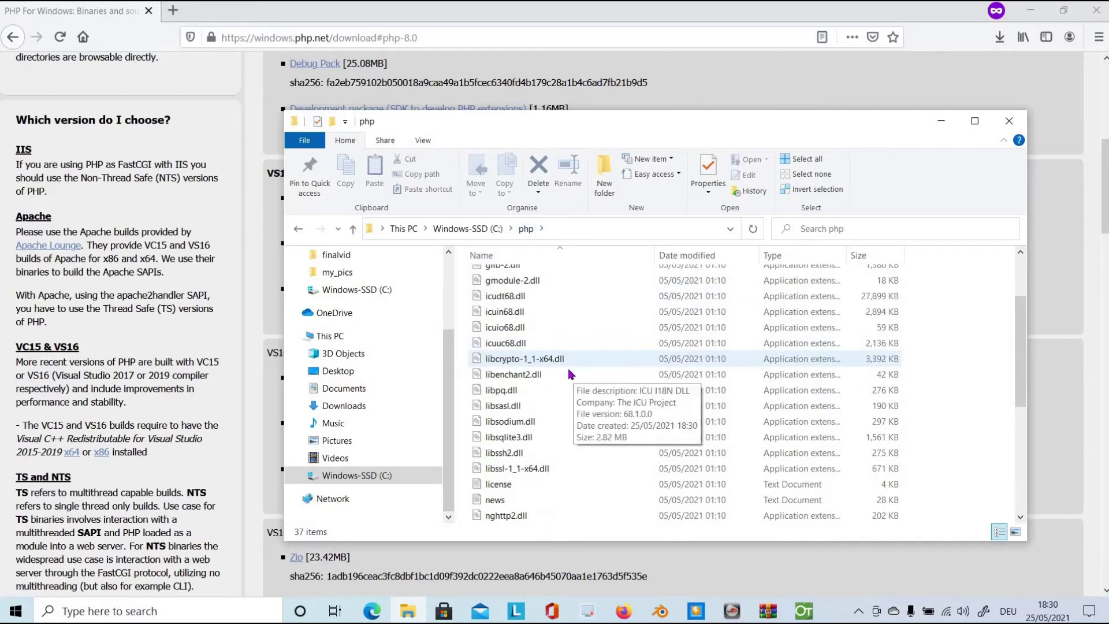
{"action": "scroll", "coordinate": [565, 381], "scroll_direction": "down", "scroll_amount": 2}
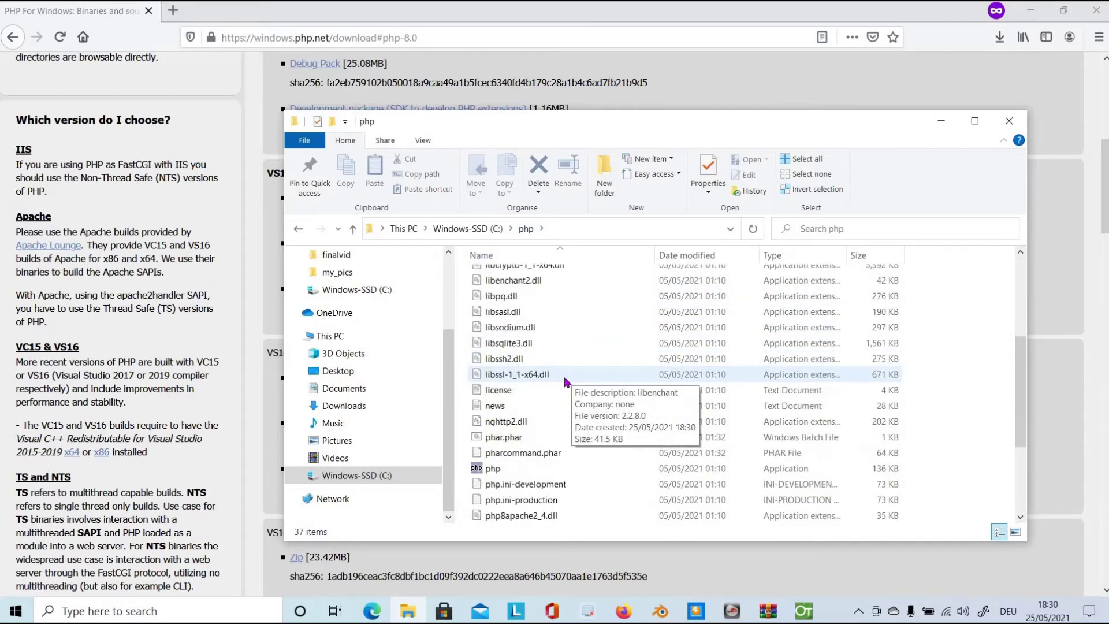
{"action": "scroll", "coordinate": [565, 382], "scroll_direction": "down", "scroll_amount": 1}
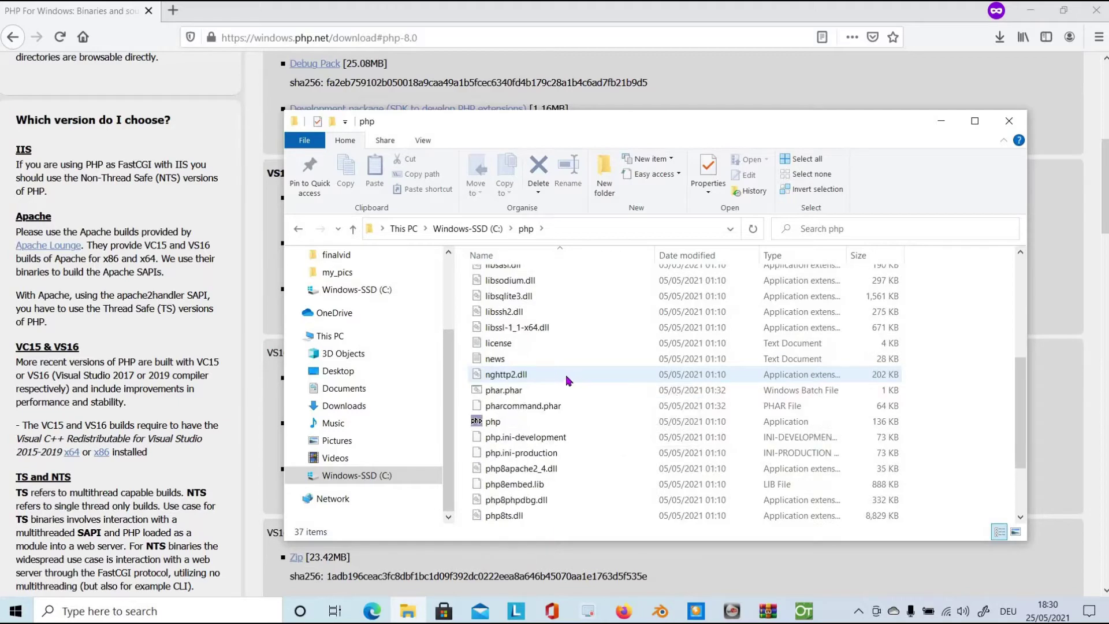
{"action": "left_click", "coordinate": [536, 440]}
{"action": "right_click", "coordinate": [536, 442]}
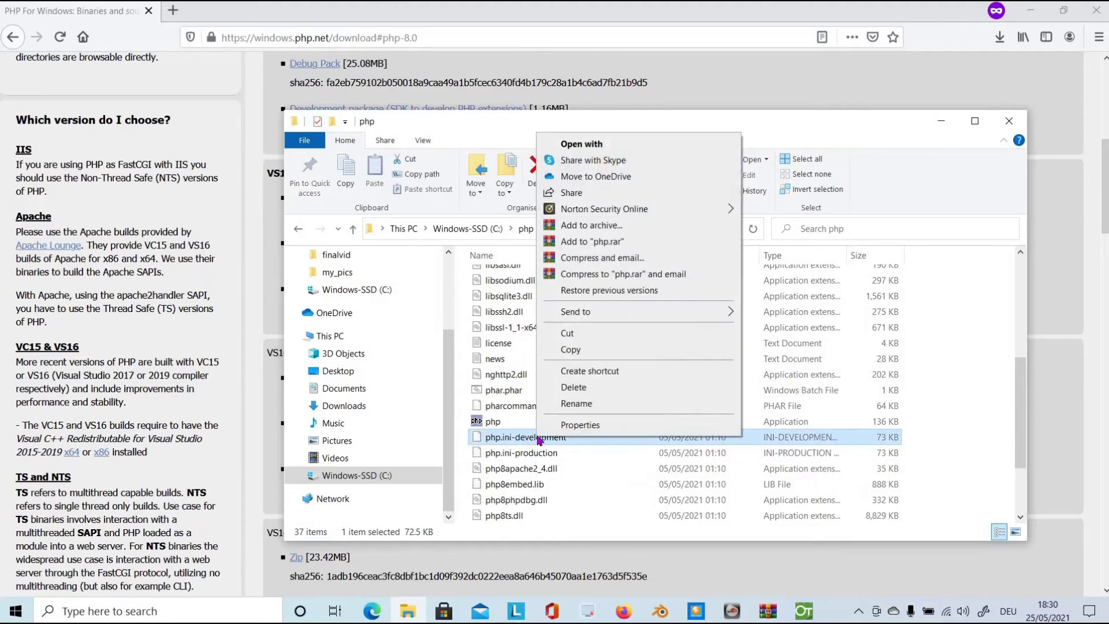
{"action": "left_click", "coordinate": [578, 403]}
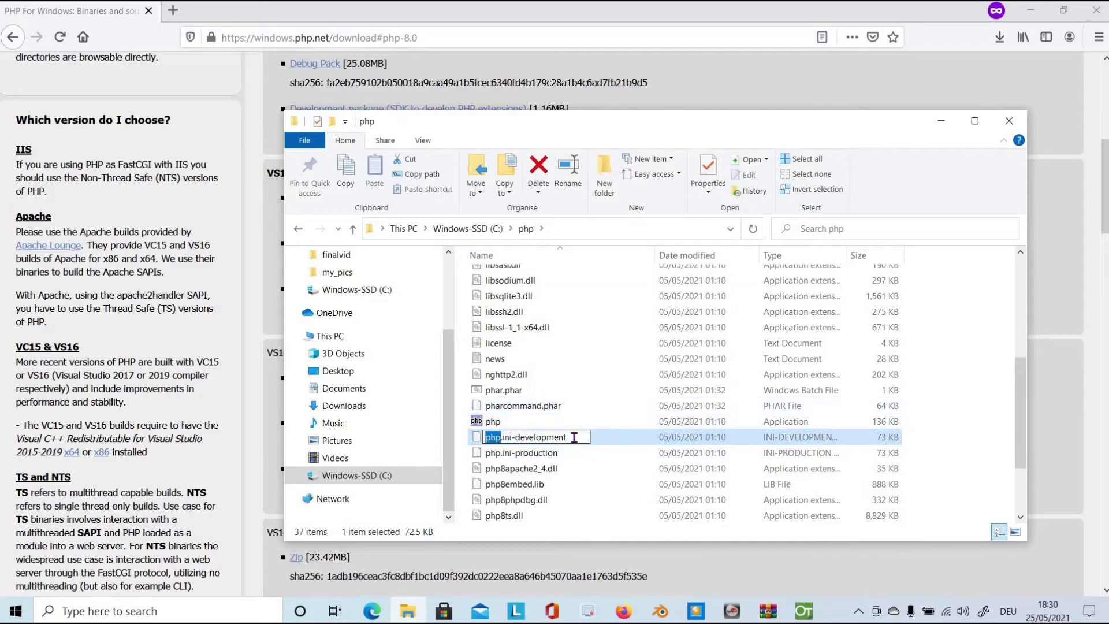
{"action": "left_click", "coordinate": [573, 437]}
{"action": "key", "text": "BackSpace"}
{"action": "key", "text": "BackSpace"}
{"action": "key", "text": "BackSpace"}
{"action": "key", "text": "BackSpace"}
{"action": "key", "text": "BackSpace"}
{"action": "key", "text": "BackSpace"}
{"action": "key", "text": "BackSpace"}
{"action": "key", "text": "BackSpace"}
{"action": "key", "text": "BackSpace"}
{"action": "key", "text": "BackSpace"}
{"action": "key", "text": "BackSpace"}
{"action": "key", "text": "BackSpace"}
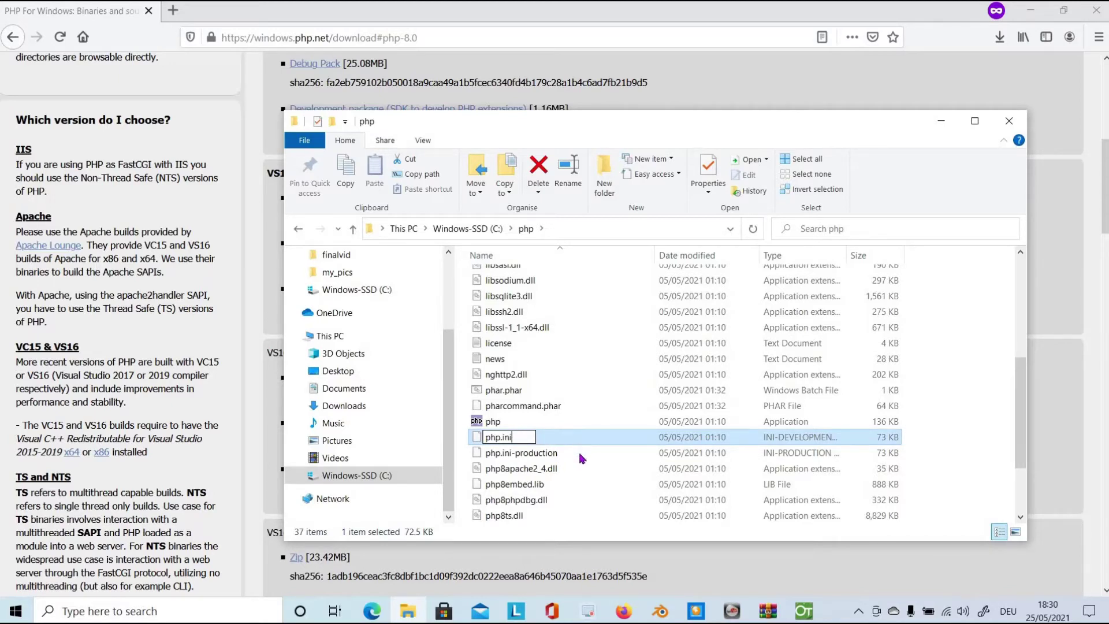
{"action": "key", "text": "Return"}
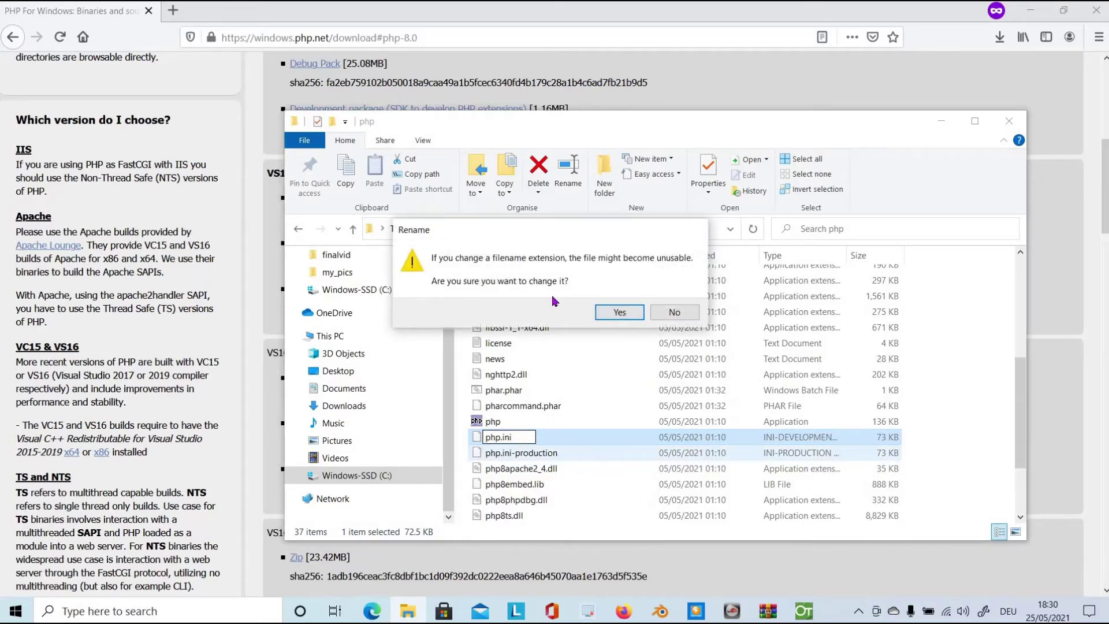
{"action": "left_click", "coordinate": [618, 312]}
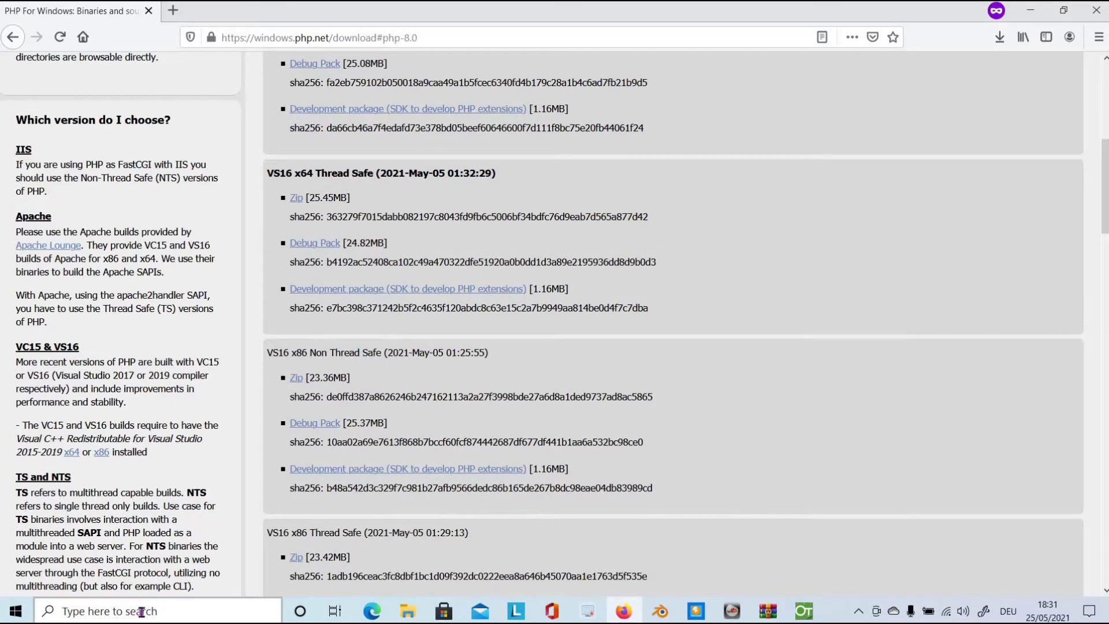
Add C:\php as a new entry in the Path system environment variable and save the changes in all dialogs.
{"action": "left_click", "coordinate": [139, 615]}
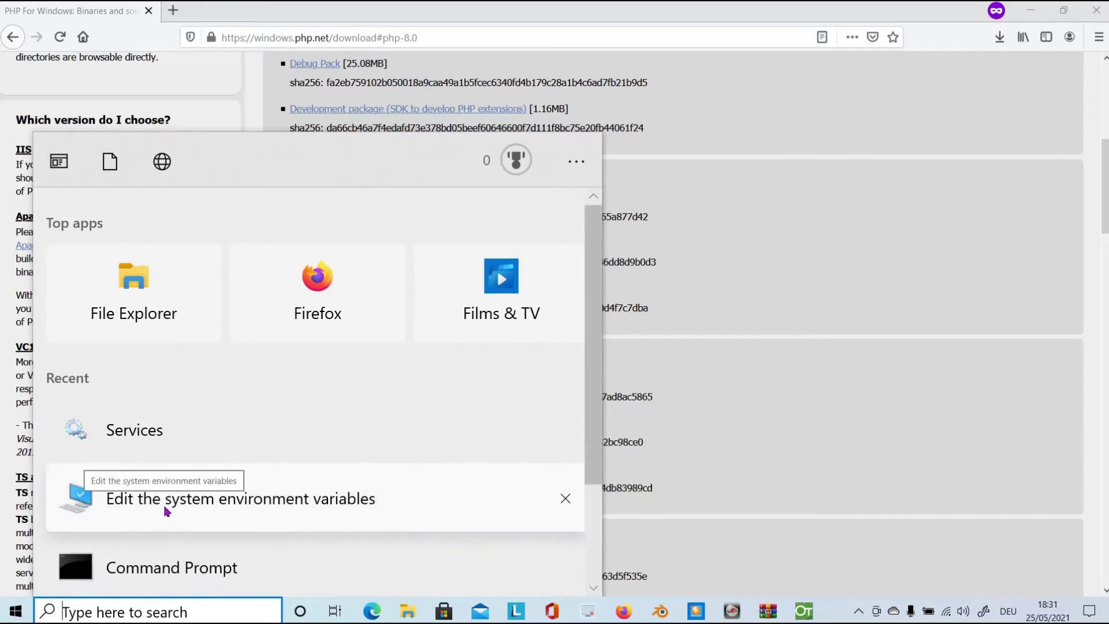
{"action": "left_click", "coordinate": [233, 503]}
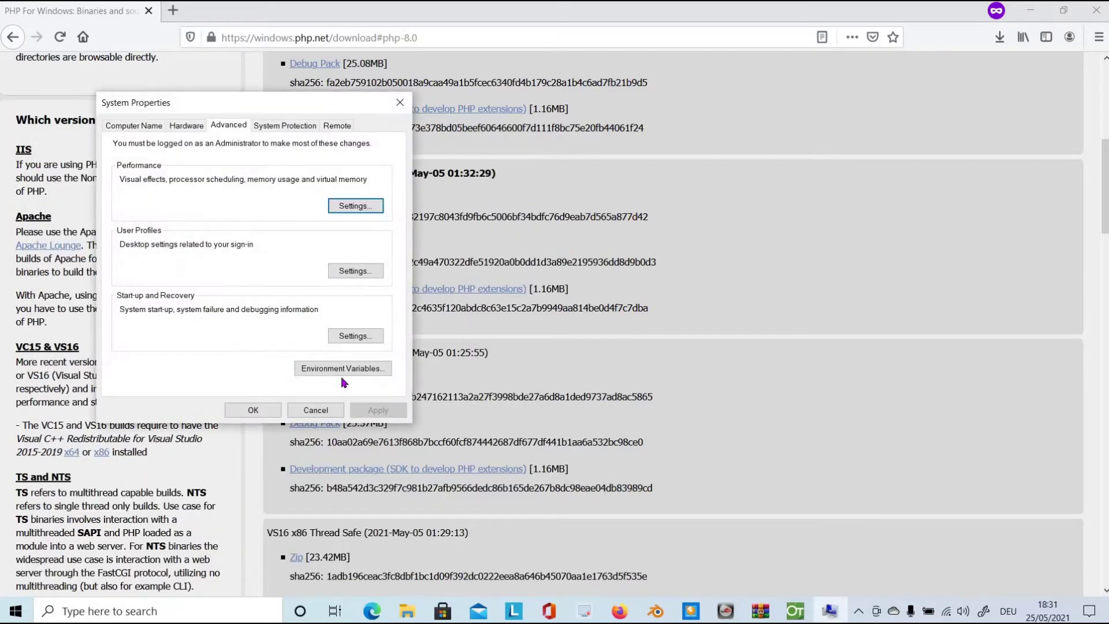
{"action": "left_click", "coordinate": [346, 368]}
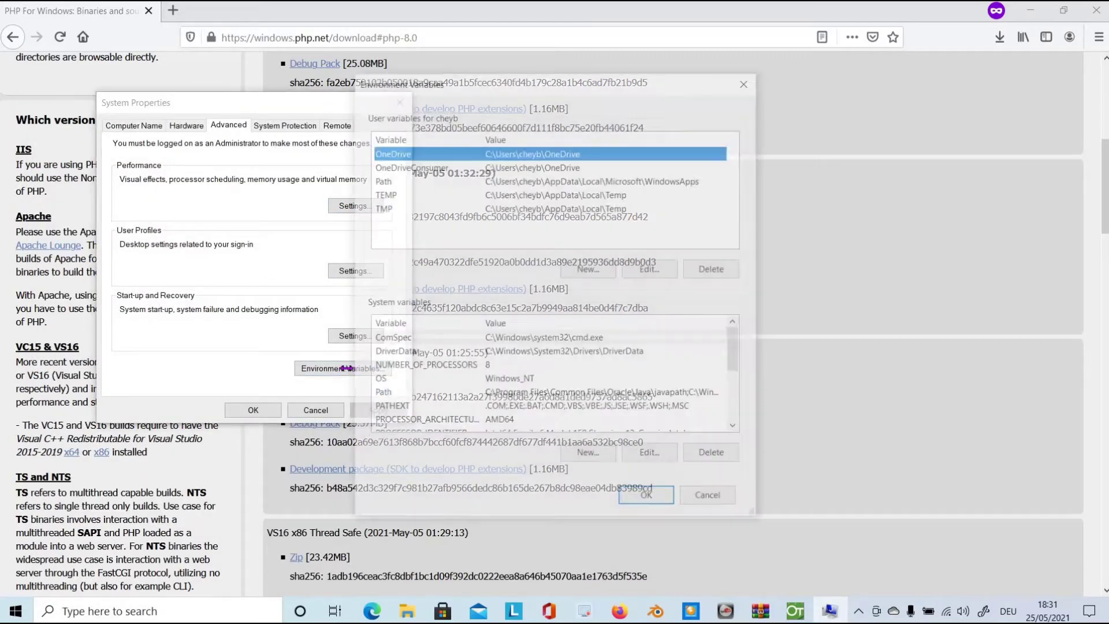
{"action": "left_click", "coordinate": [393, 395]}
{"action": "left_click", "coordinate": [653, 456]}
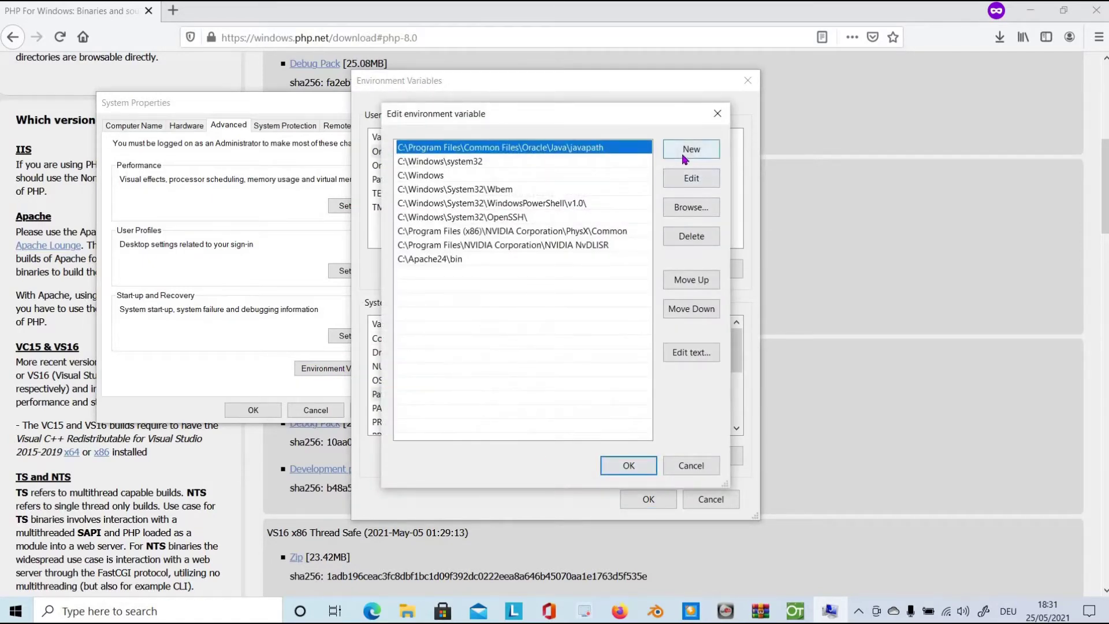
{"action": "left_click", "coordinate": [684, 154]}
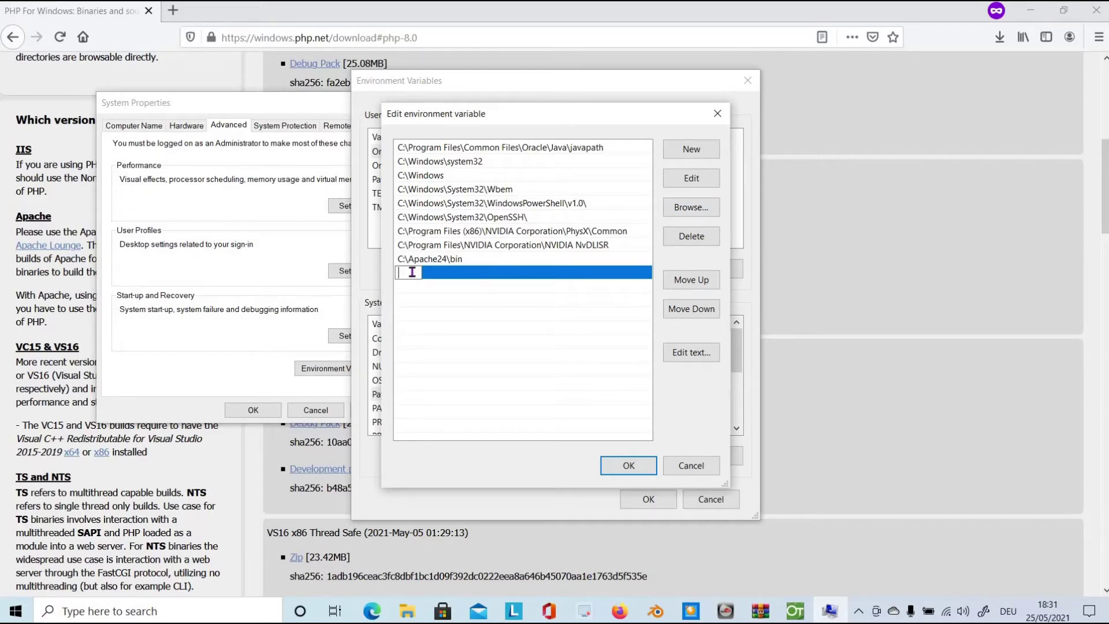
{"action": "type", "text": "C:\\php"}
{"action": "left_click", "coordinate": [628, 465]}
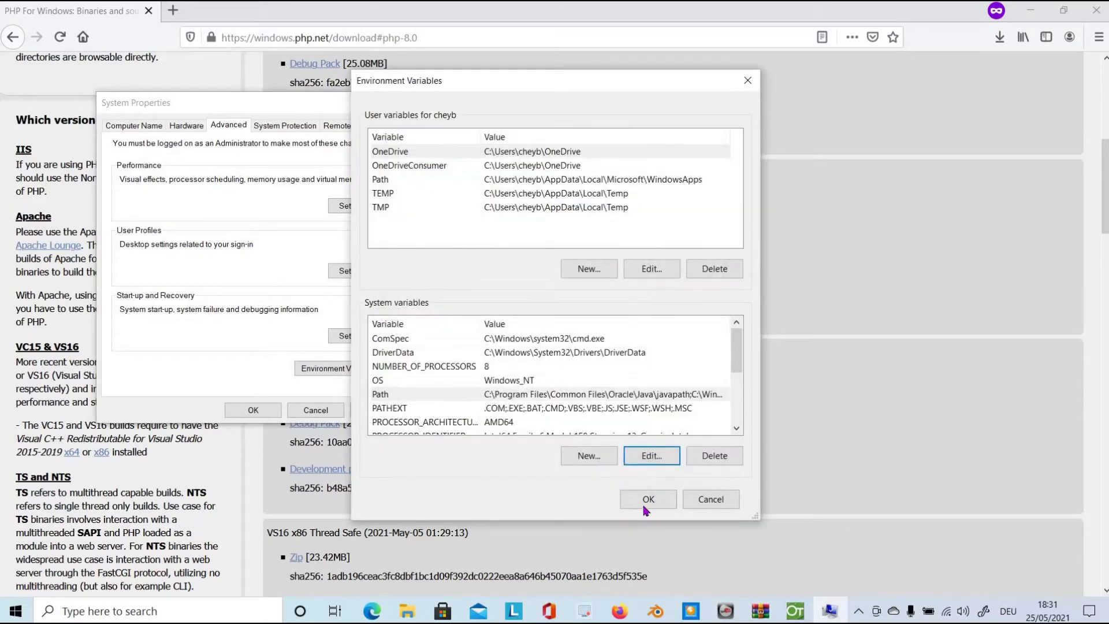
{"action": "left_click", "coordinate": [645, 500]}
{"action": "left_click", "coordinate": [252, 411]}
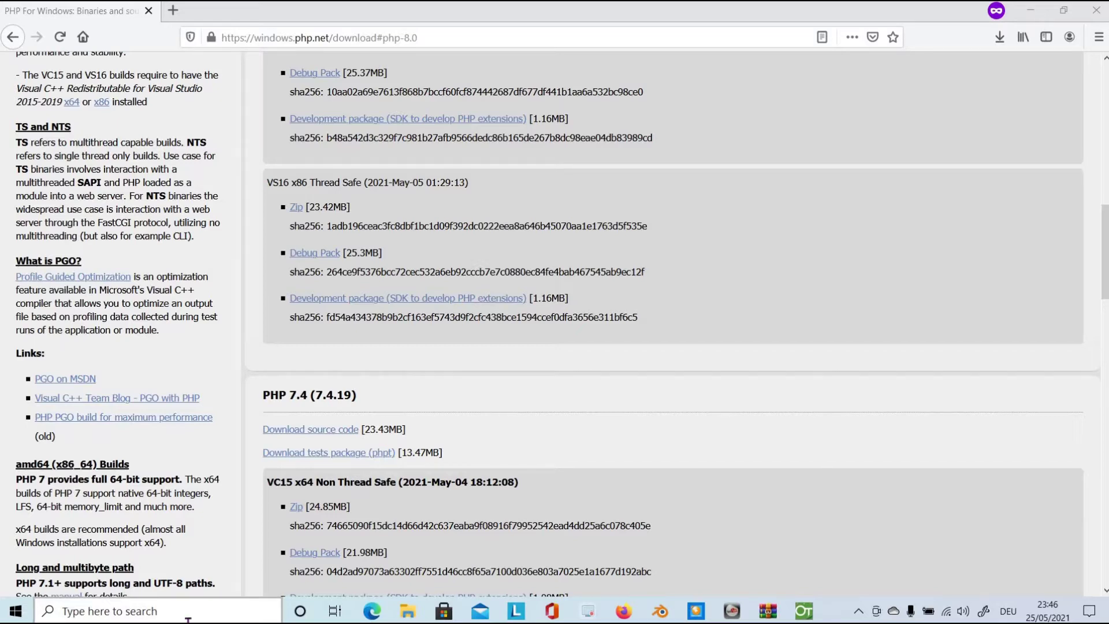
Switch to File Explorer and look through the files in the php folder on the C: drive.
{"action": "left_click", "coordinate": [409, 616]}
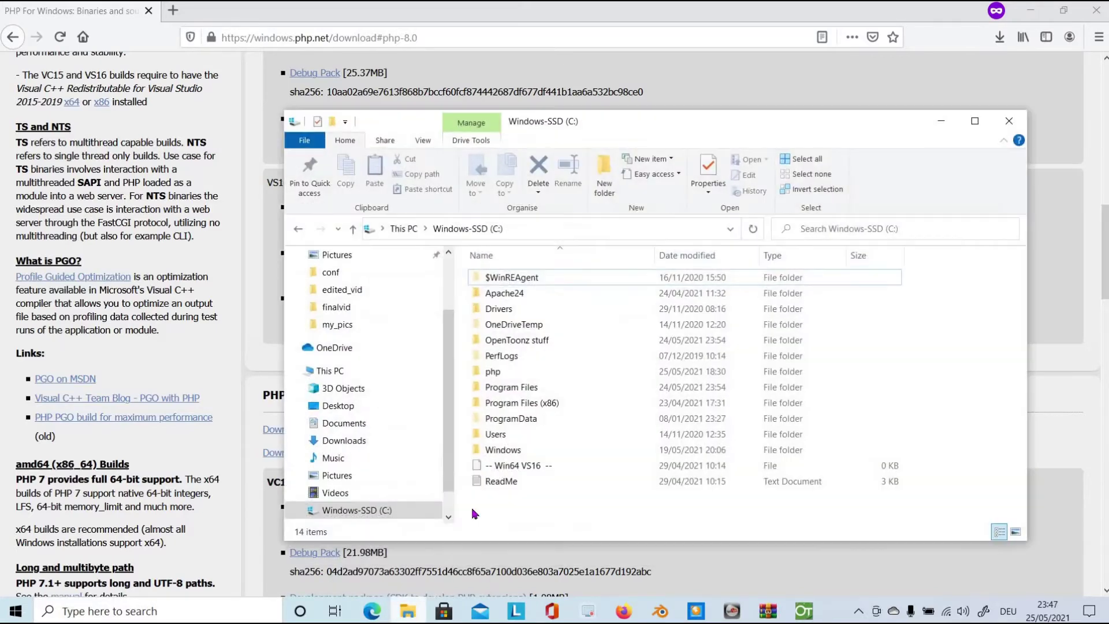
{"action": "mouse_move", "coordinate": [536, 295]}
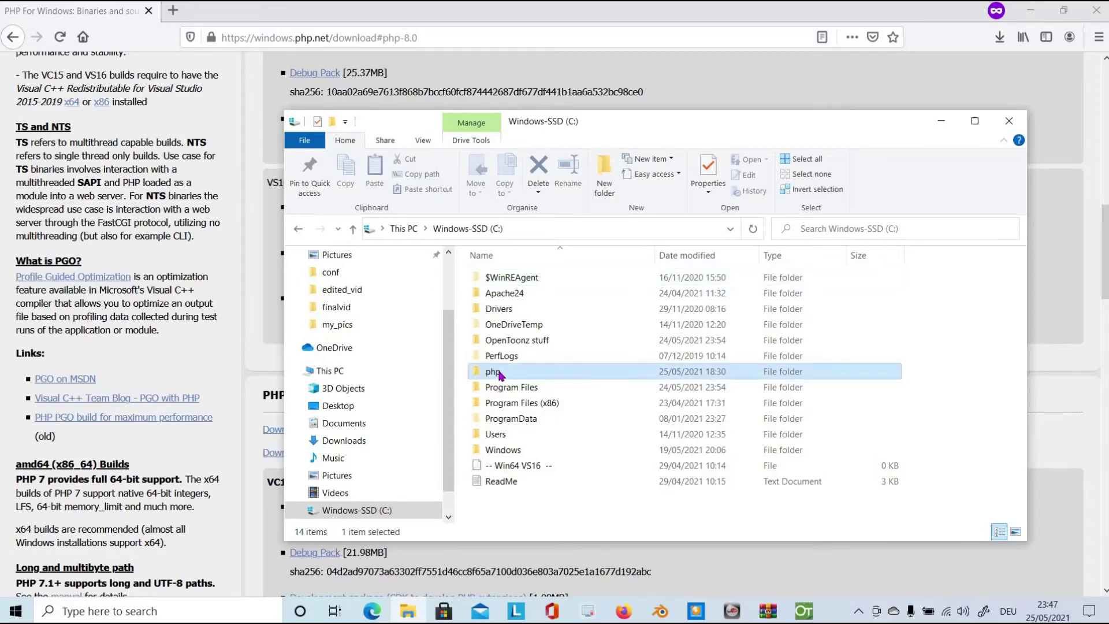
{"action": "double_click", "coordinate": [500, 373]}
{"action": "scroll", "coordinate": [519, 373], "scroll_direction": "down", "scroll_amount": 5}
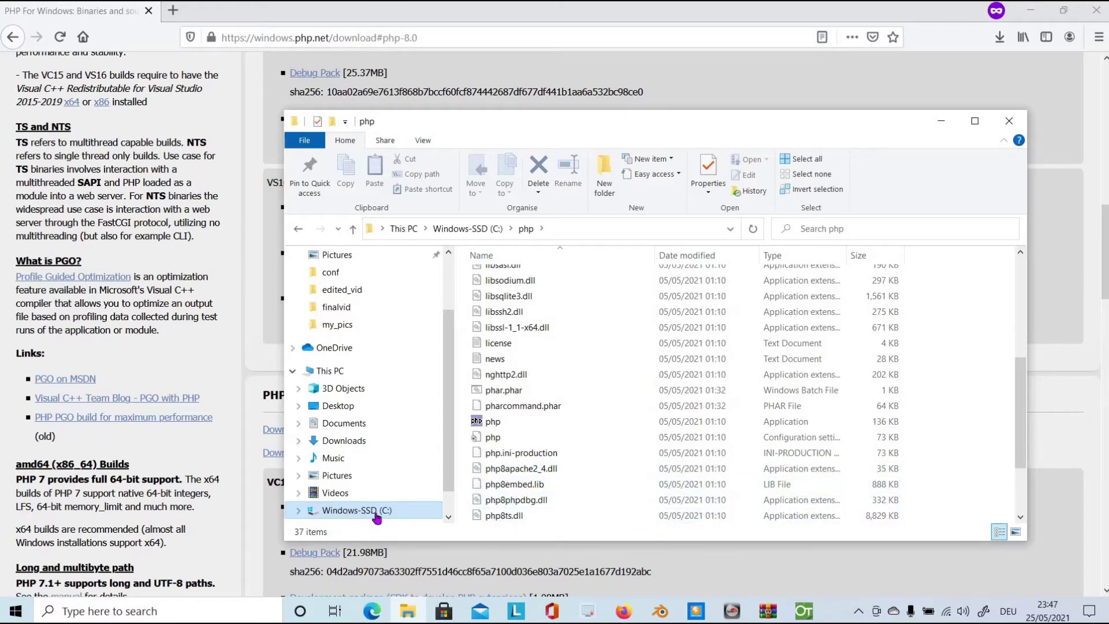
Open the httpd configuration file from C:\Apache24\conf in Notepad and maximize its window.
{"action": "left_click", "coordinate": [395, 509]}
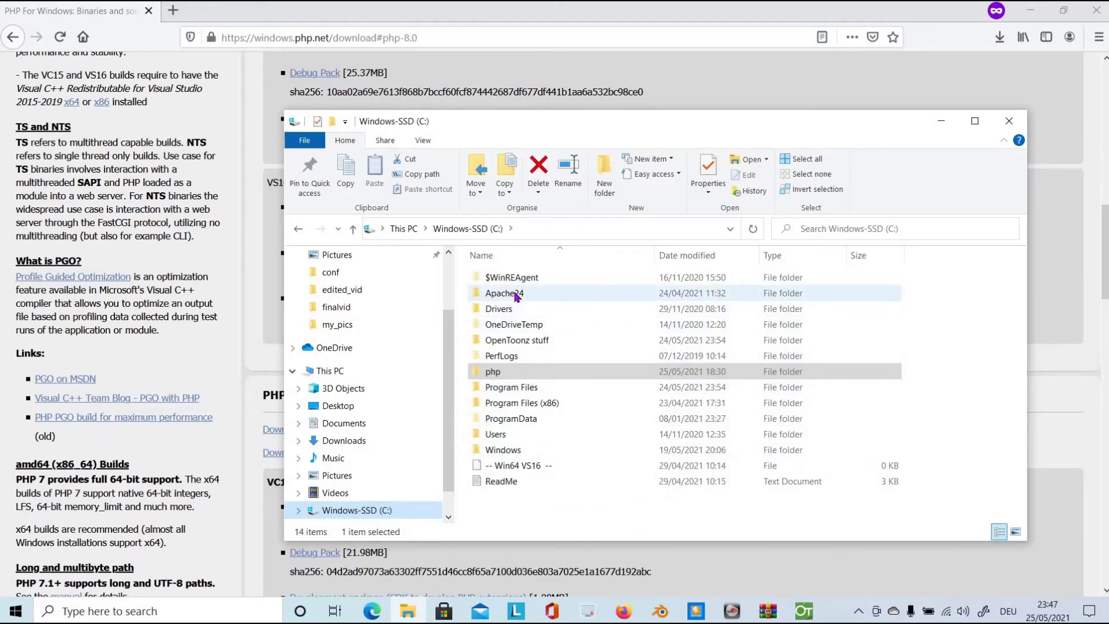
{"action": "double_click", "coordinate": [516, 296]}
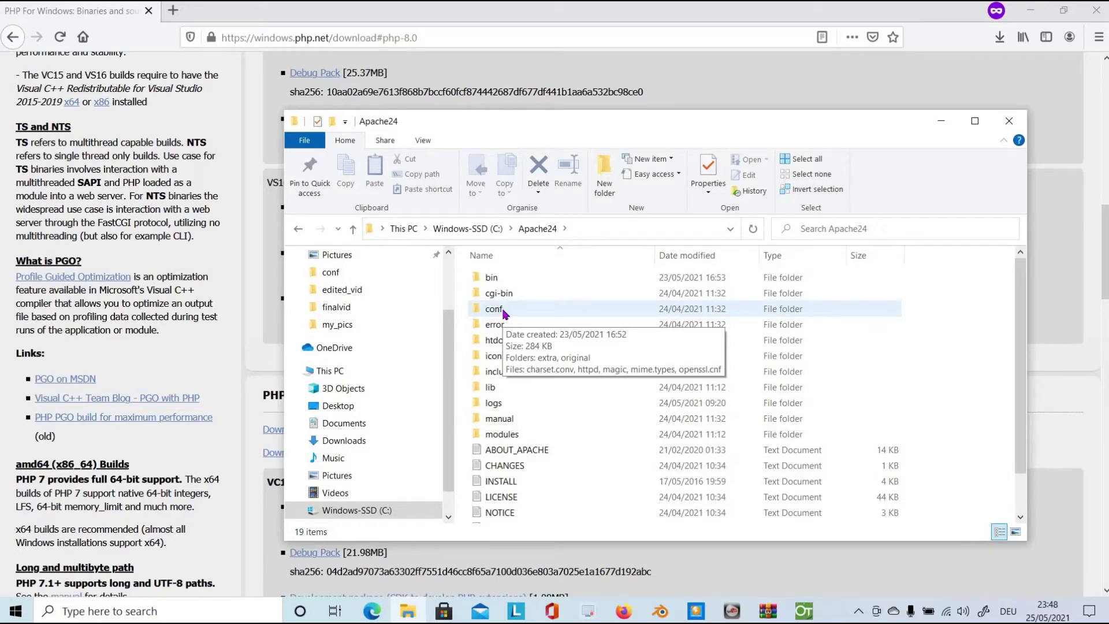
{"action": "double_click", "coordinate": [503, 312]}
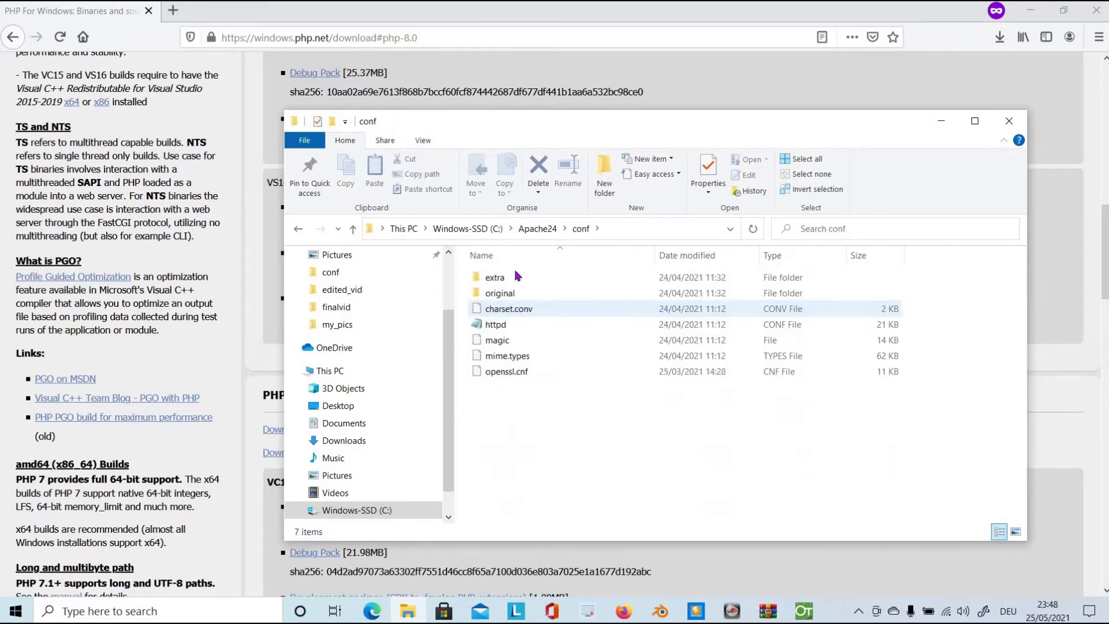
{"action": "double_click", "coordinate": [503, 325]}
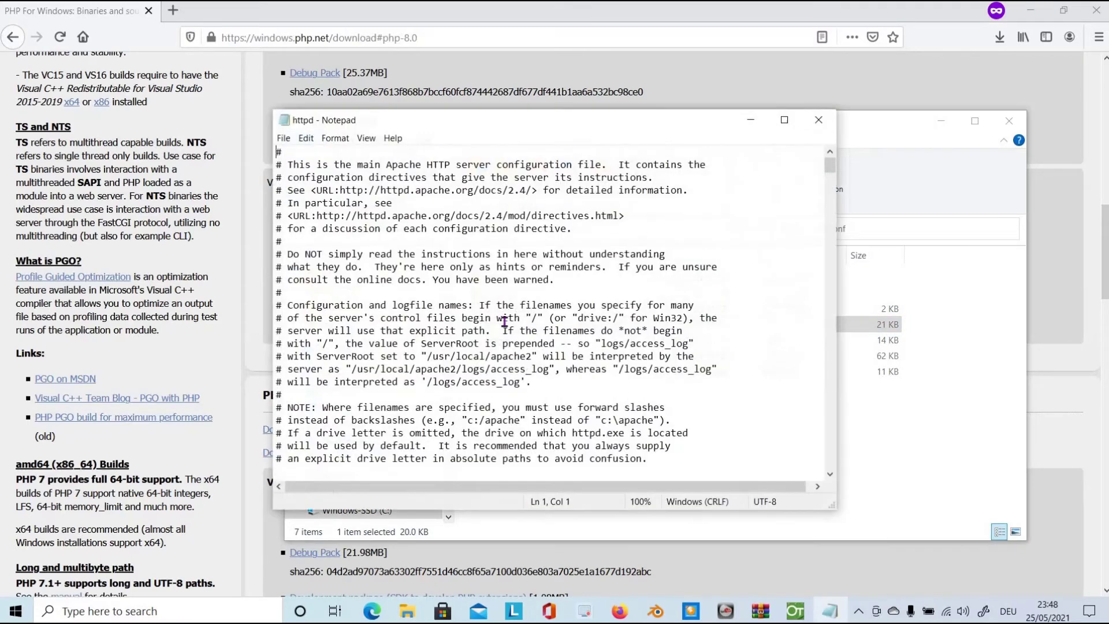
{"action": "left_click", "coordinate": [785, 120]}
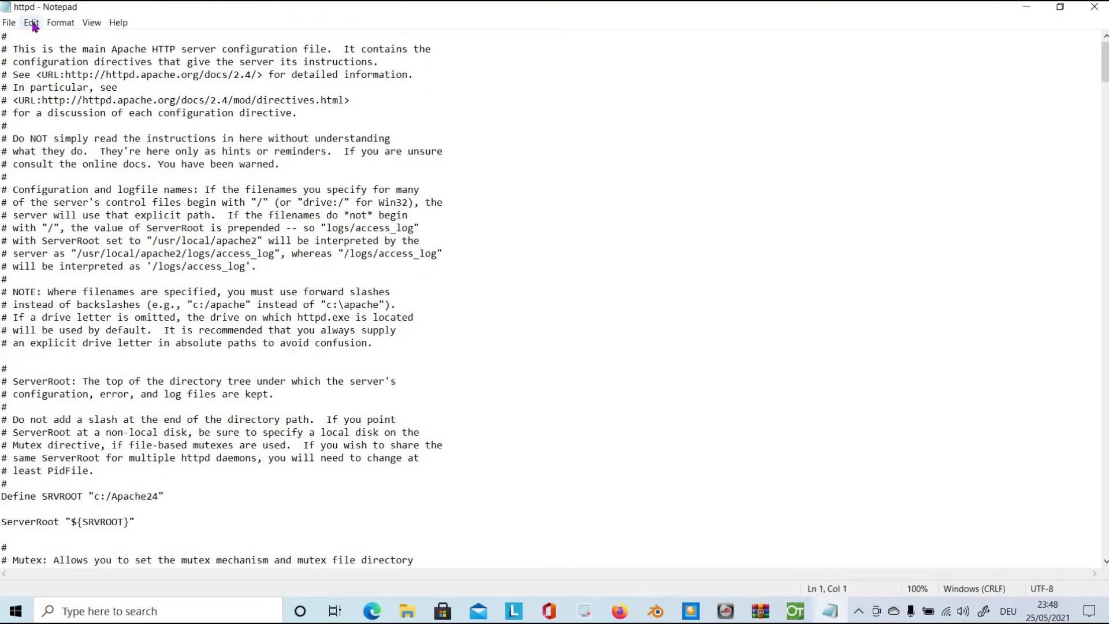
Find the first occurrence of LoadModule in the httpd file and close the search dialog.
{"action": "left_click", "coordinate": [31, 23]}
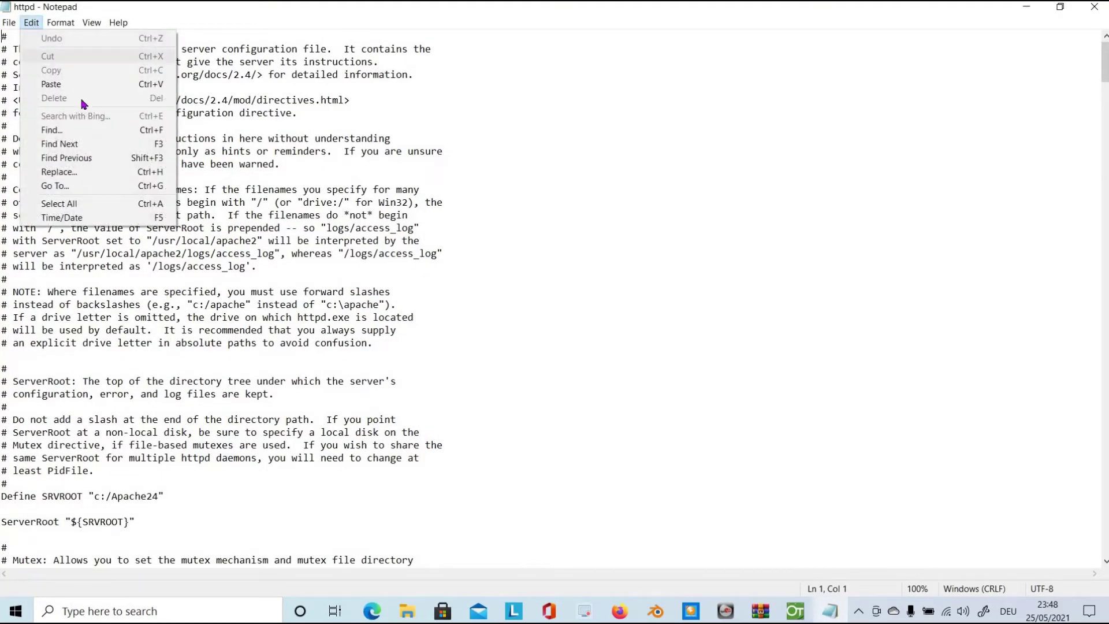
{"action": "left_click", "coordinate": [74, 130]}
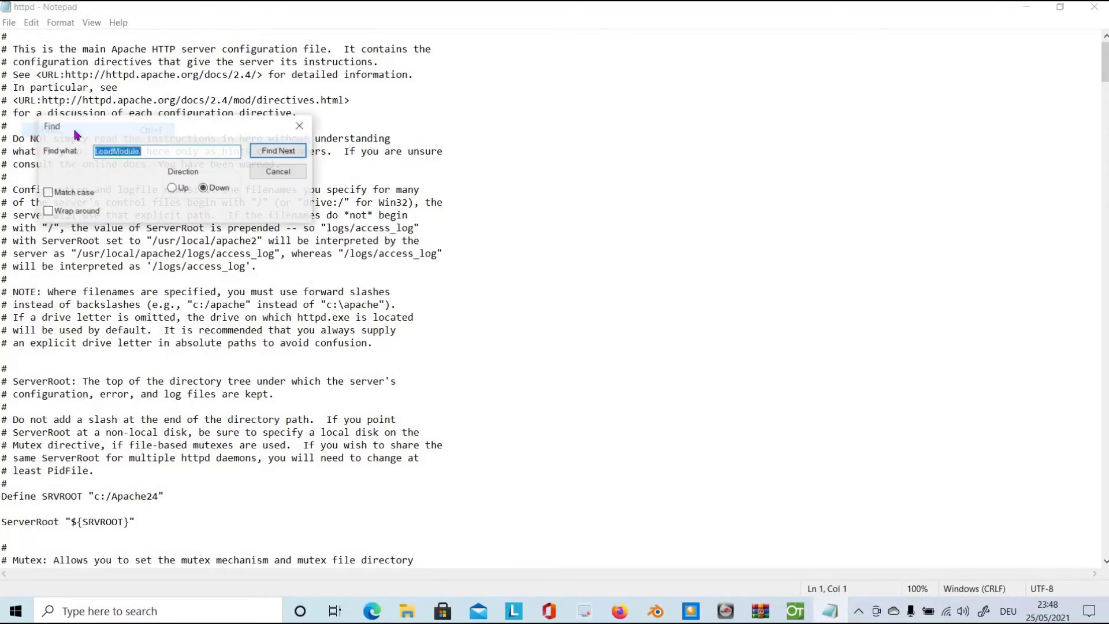
{"action": "left_click", "coordinate": [166, 153]}
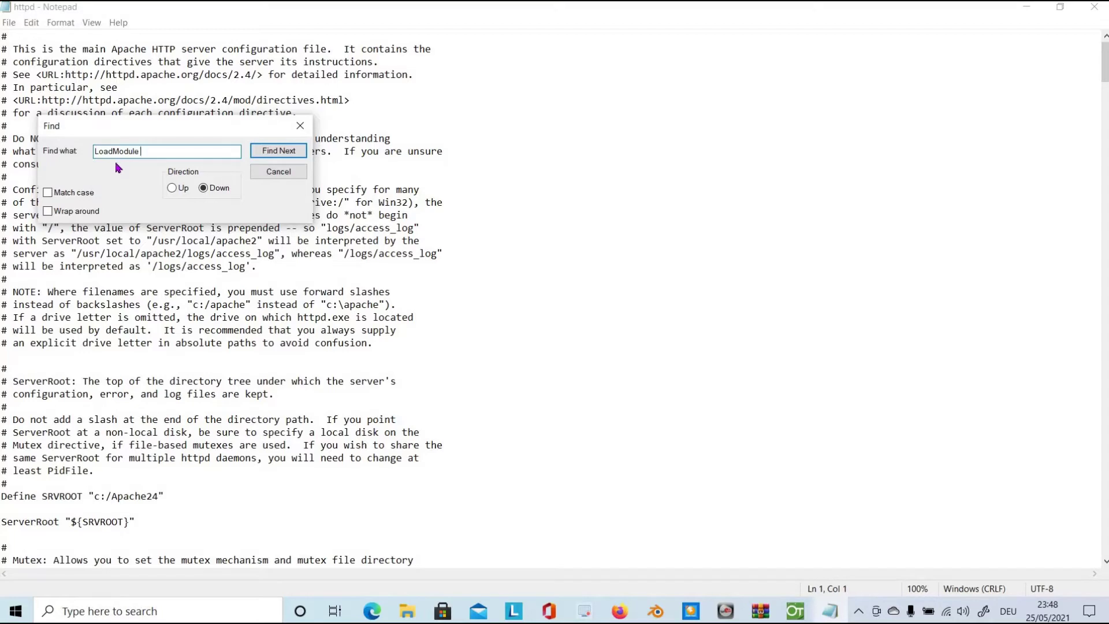
{"action": "left_click", "coordinate": [270, 151]}
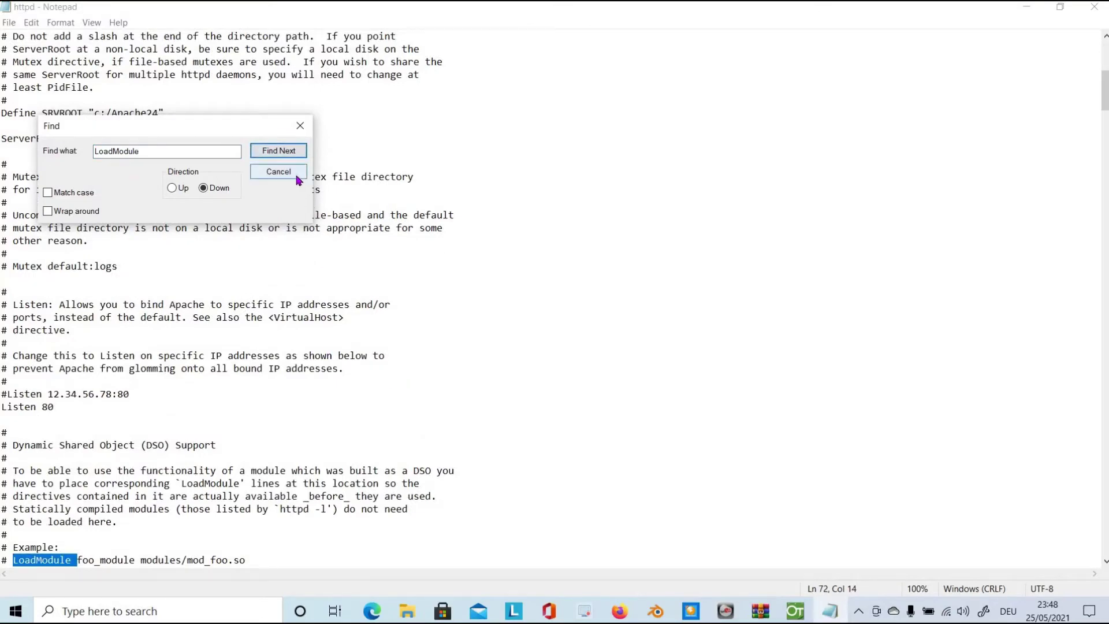
{"action": "left_click", "coordinate": [279, 172]}
Add the line LoadModule php_module "C:/php/php8apache2_4.dll" below the LoadModule list, before the unixd_module section.
{"action": "scroll", "coordinate": [185, 488], "scroll_direction": "down", "scroll_amount": 1}
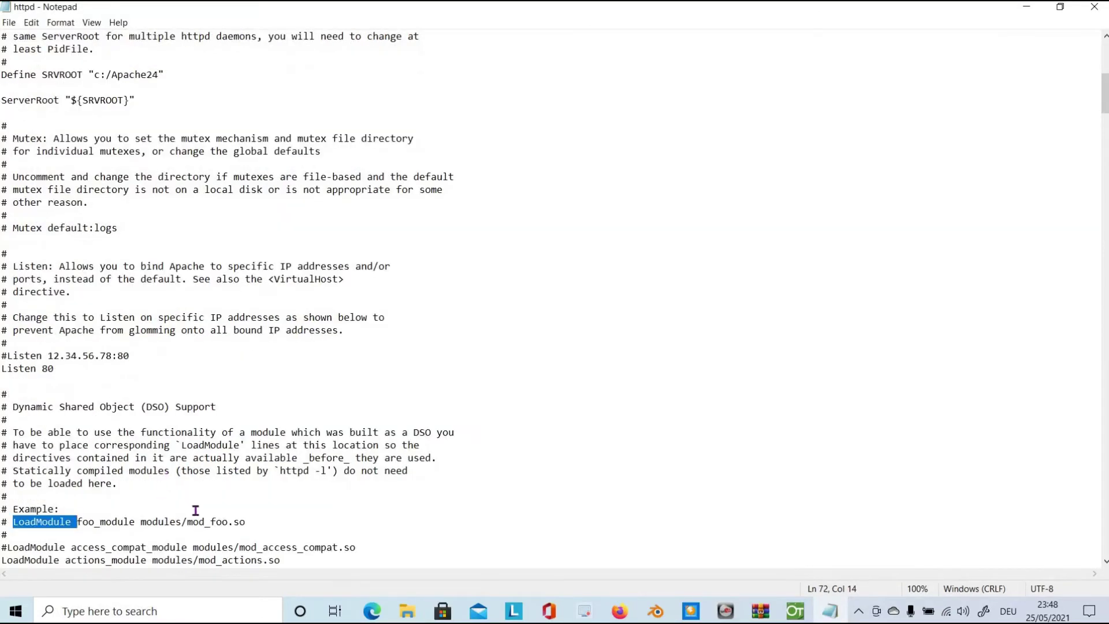
{"action": "scroll", "coordinate": [197, 508], "scroll_direction": "down", "scroll_amount": 1}
{"action": "scroll", "coordinate": [208, 497], "scroll_direction": "down", "scroll_amount": 7}
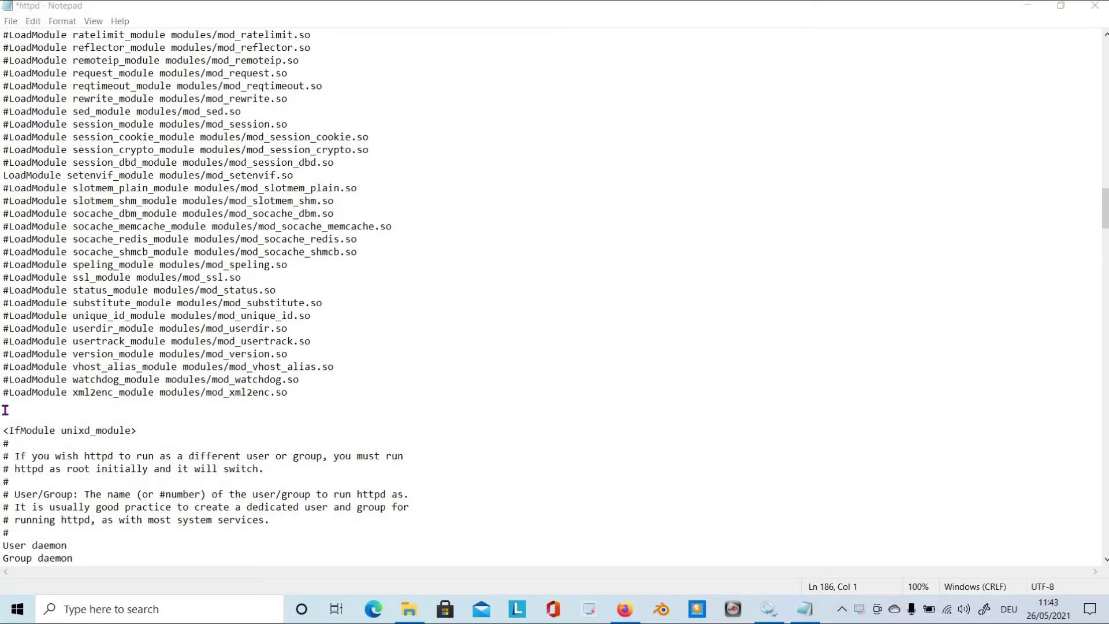
{"action": "left_click", "coordinate": [6, 408]}
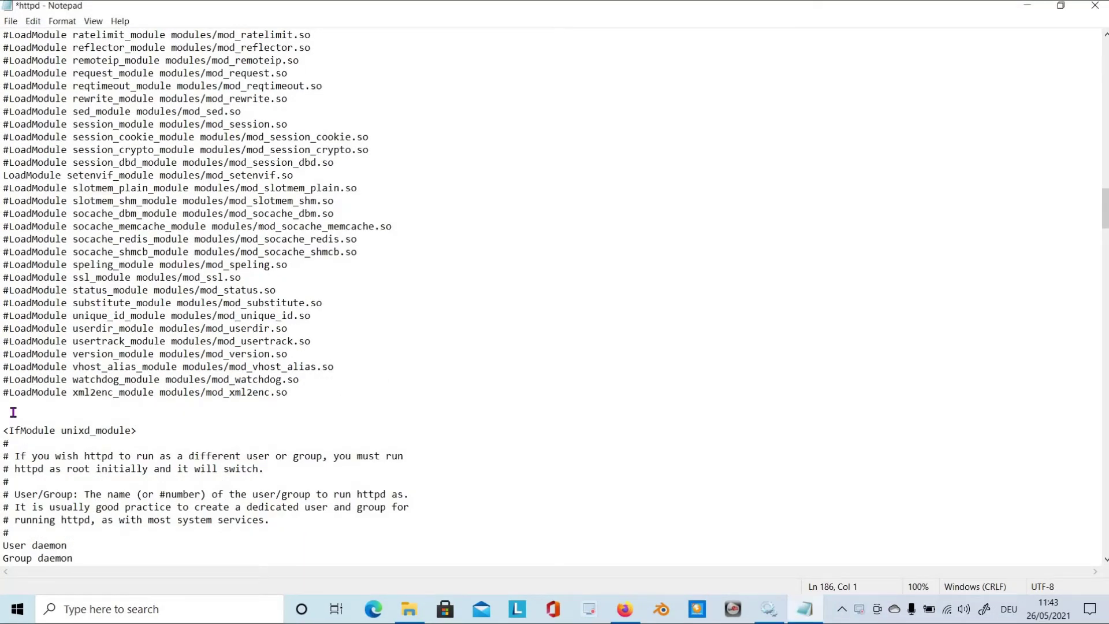
{"action": "key", "text": "Return"}
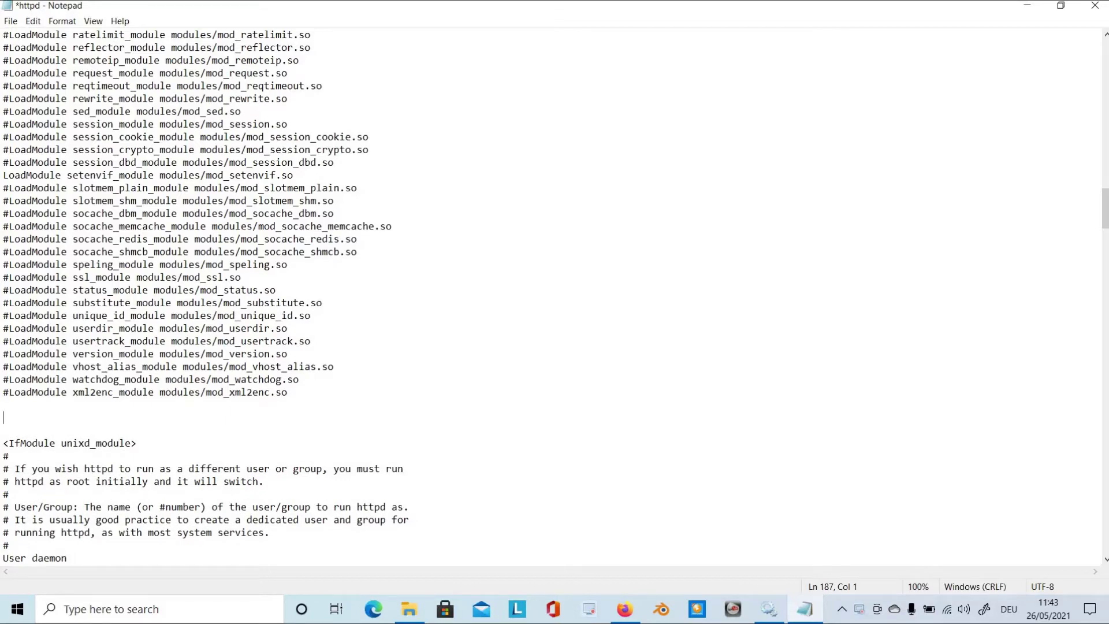
{"action": "type", "text": "LoadModule php_mod"}
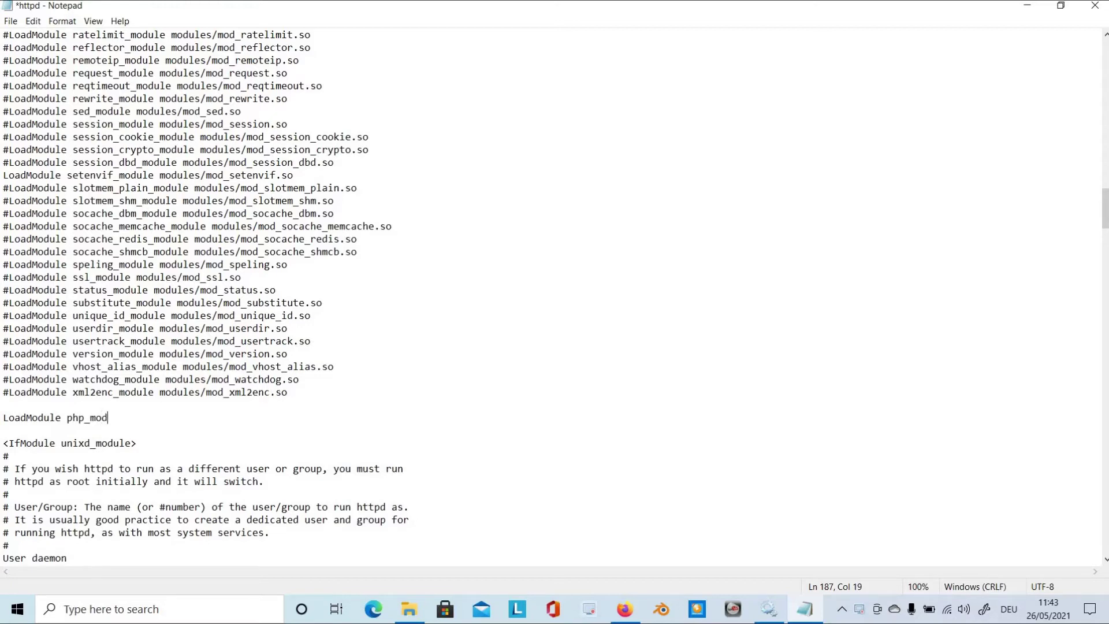
{"action": "type", "text": "ule \"C:/php/php8ap"}
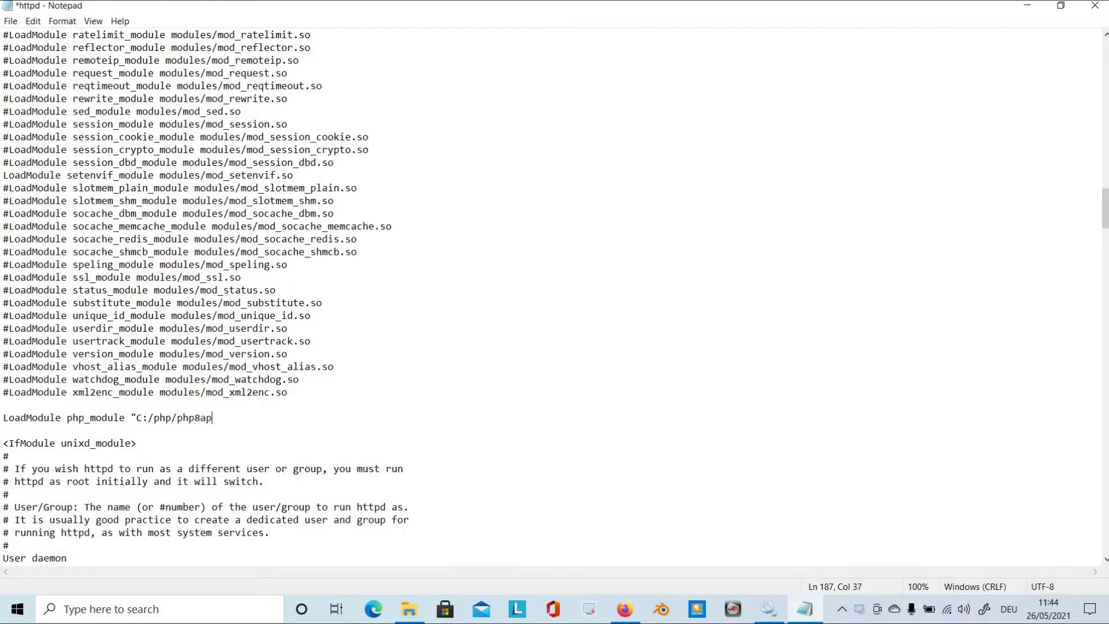
{"action": "type", "text": "ache2_4.dll\""}
Add the line AddHandler application/x-httpd-php .php at the end of the httpd file, followed by a line break.
{"action": "scroll", "coordinate": [451, 336], "scroll_direction": "down", "scroll_amount": 3}
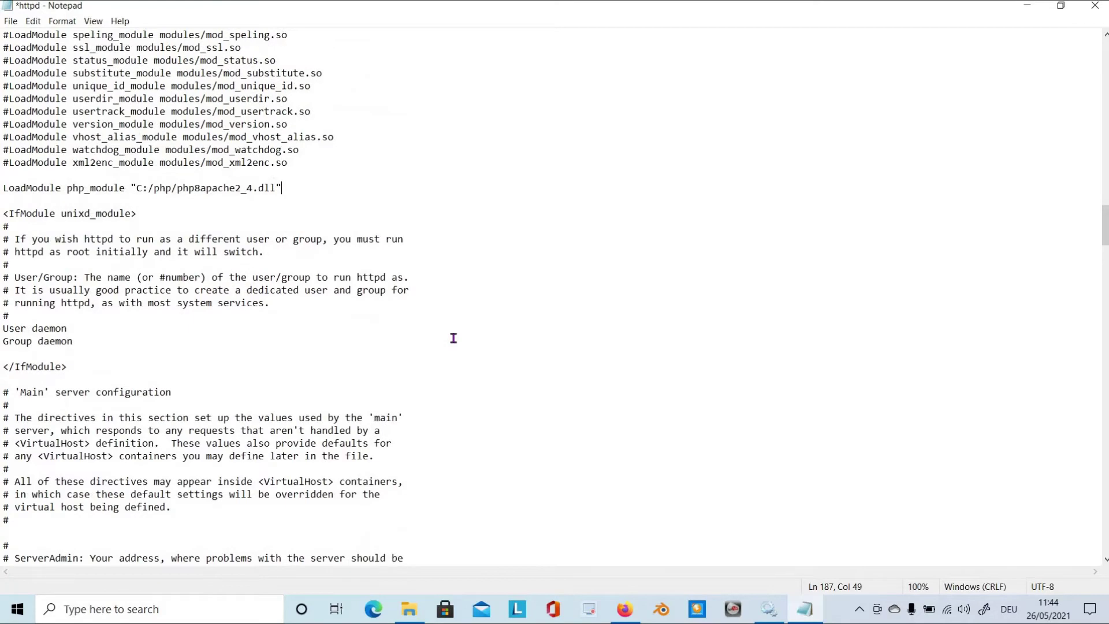
{"action": "scroll", "coordinate": [425, 364], "scroll_direction": "down", "scroll_amount": 10}
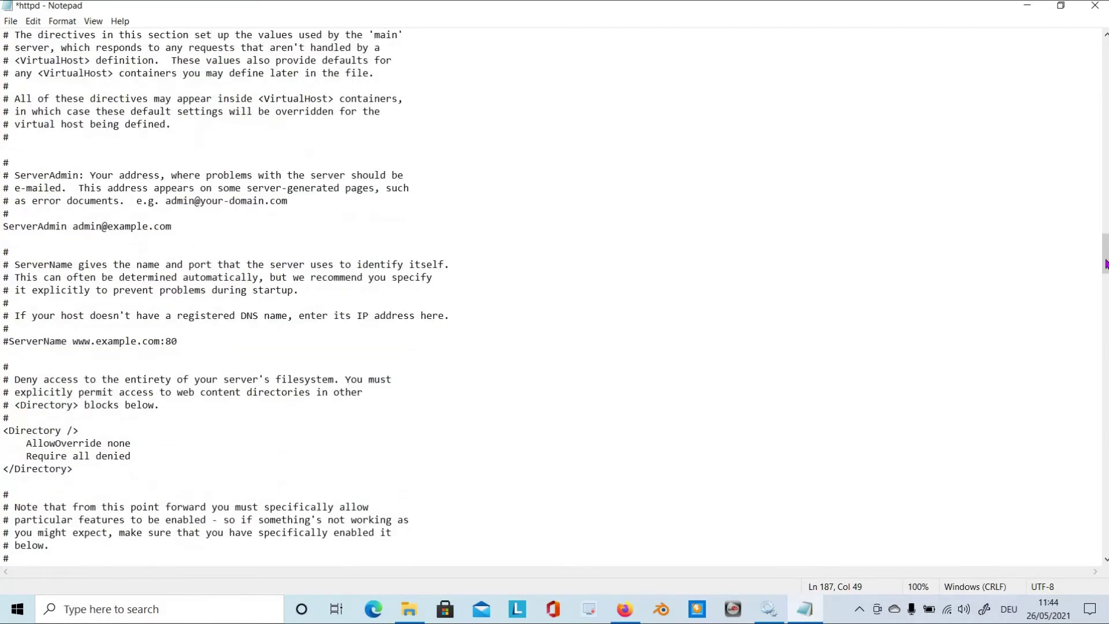
{"action": "left_click_drag", "start_coordinate": [1104, 264], "coordinate": [1094, 549]}
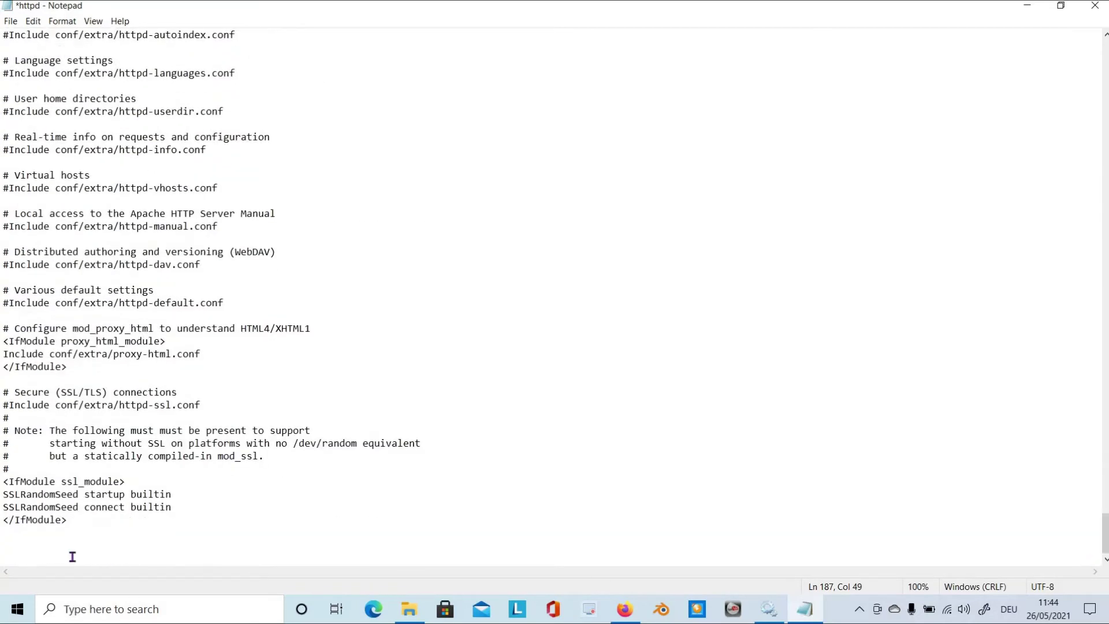
{"action": "left_click", "coordinate": [6, 543]}
{"action": "type", "text": "AddHandler ap"}
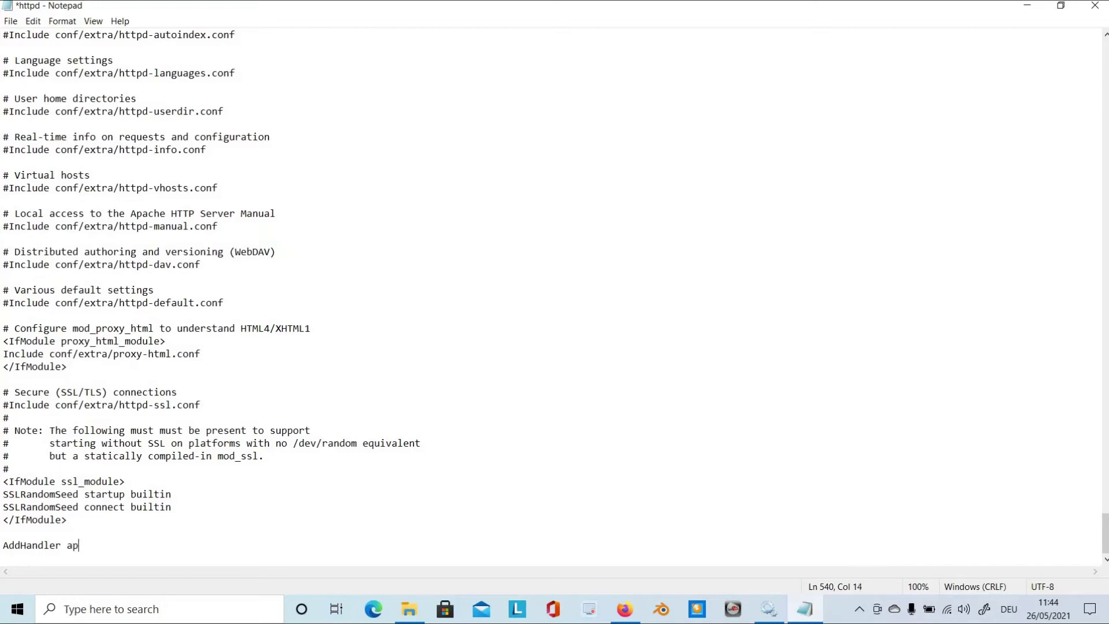
{"action": "type", "text": "plication/x-httpd-"}
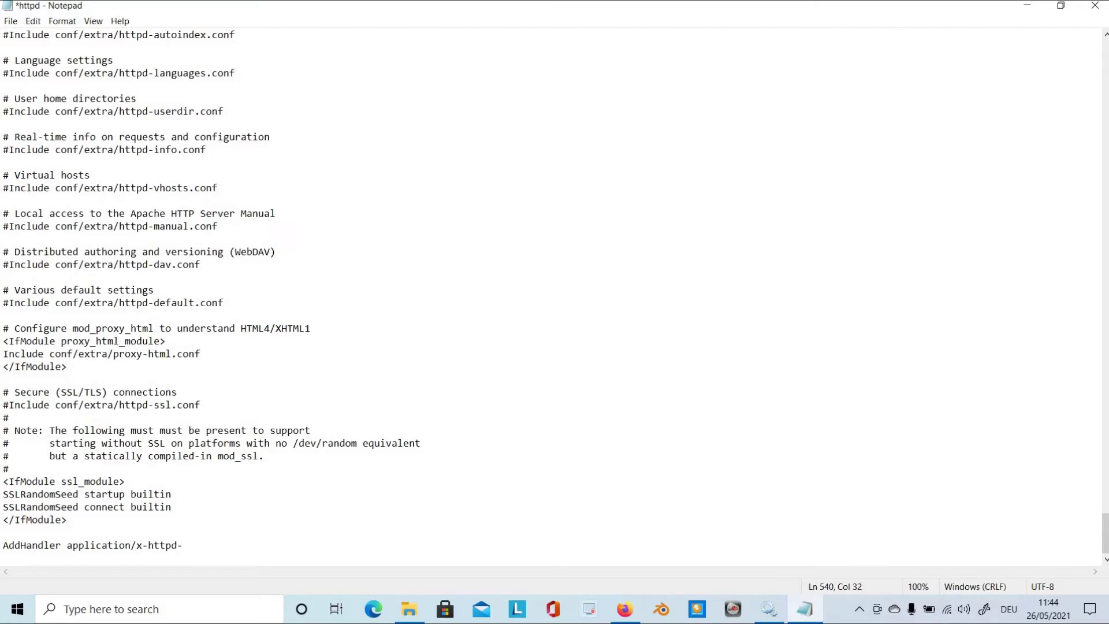
{"action": "type", "text": "php .php"}
{"action": "key", "text": "Return"}
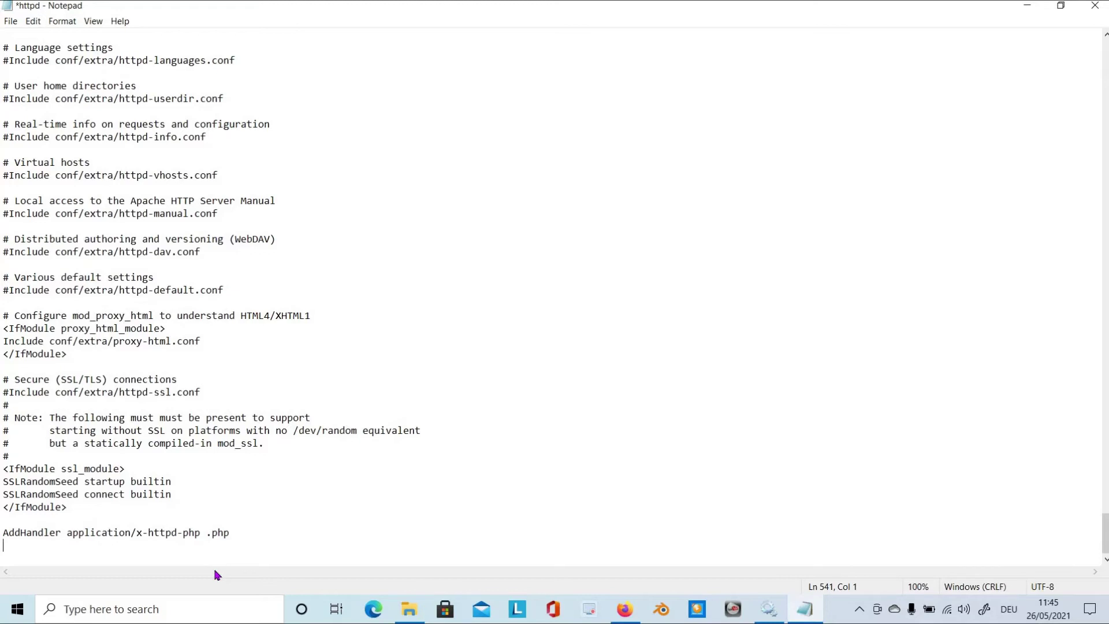
Add the line PHPIniDir "C:/php" below the AddHandler line, then save and close httpd and minimize File Explorer.
{"action": "type", "text": "PHPIniDir \"C:/php"}
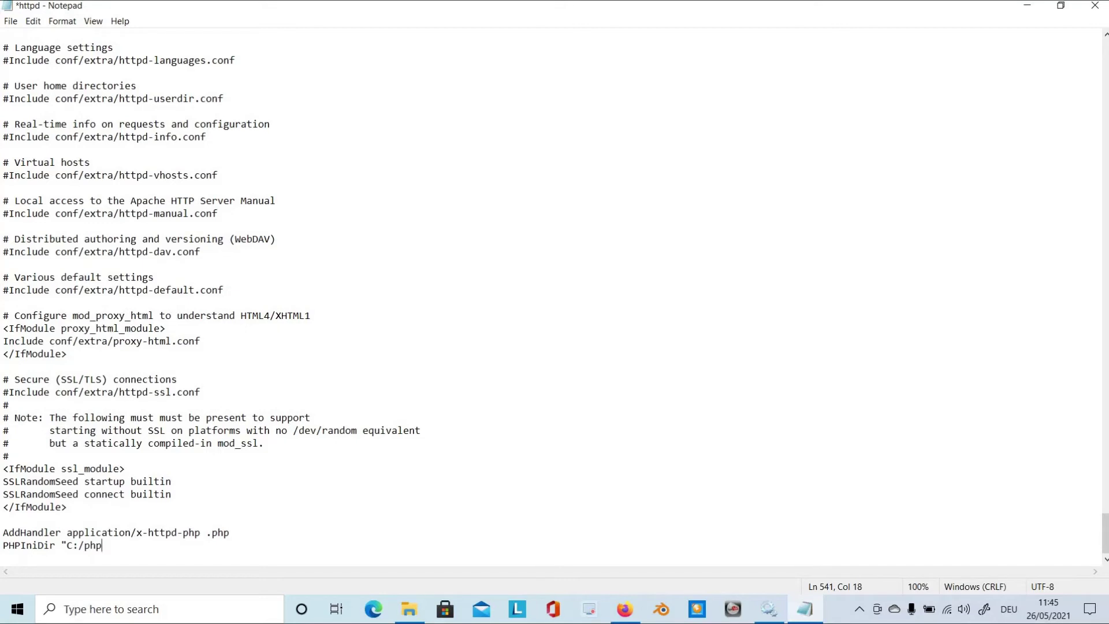
{"action": "type", "text": "\""}
{"action": "left_click", "coordinate": [10, 21]}
{"action": "left_click", "coordinate": [43, 79]}
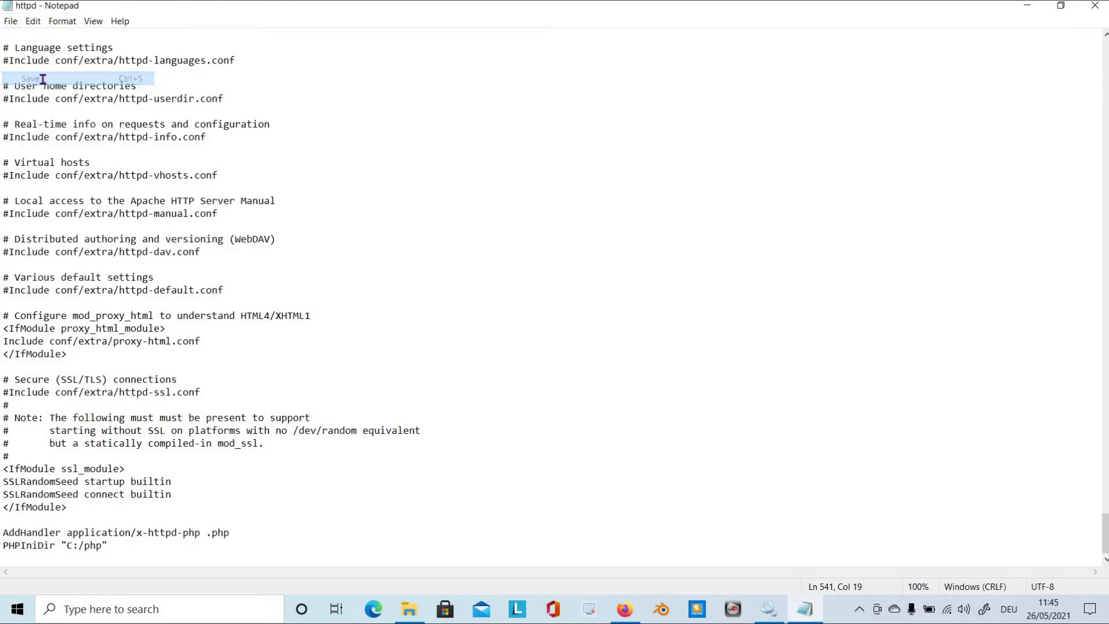
{"action": "left_click", "coordinate": [1095, 5]}
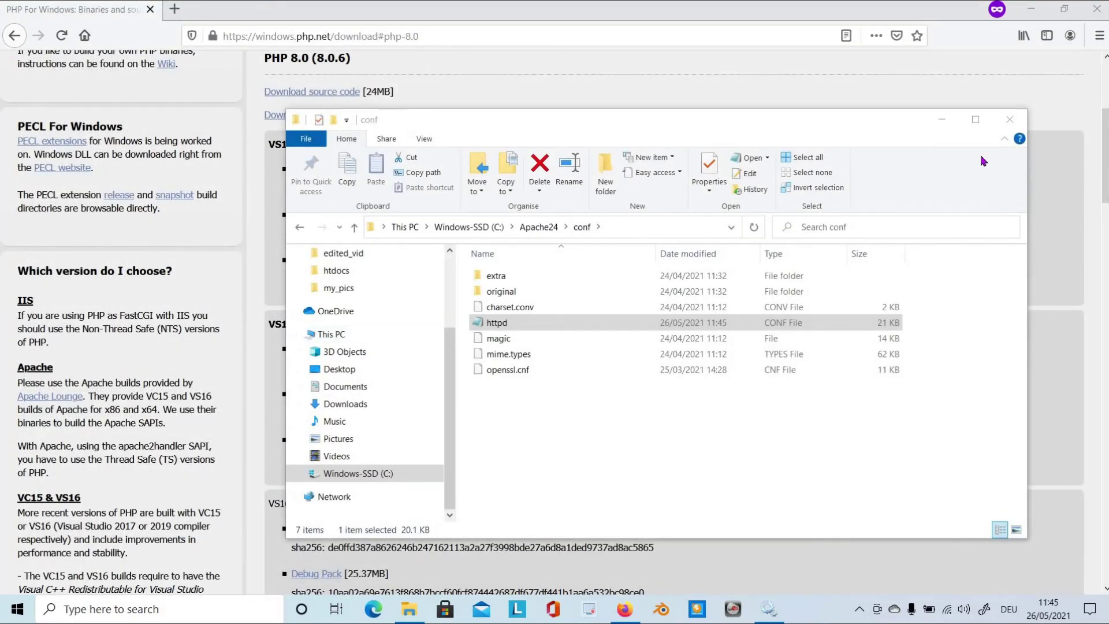
{"action": "left_click", "coordinate": [942, 120]}
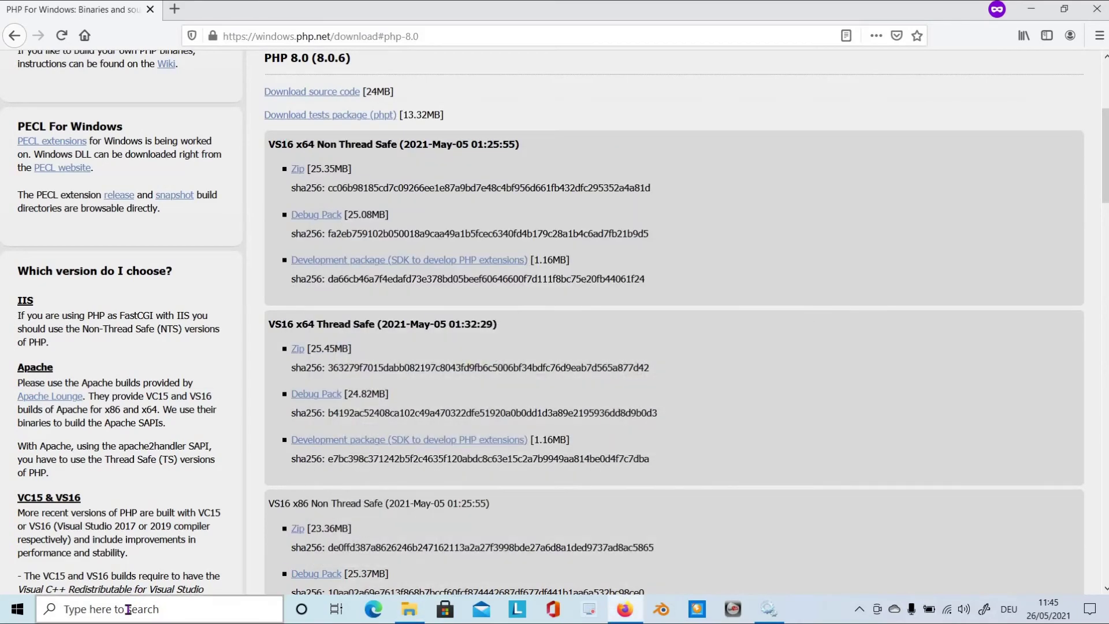
Switch to the Windows Services console and restart the Apache2.4 service.
{"action": "left_click", "coordinate": [128, 613]}
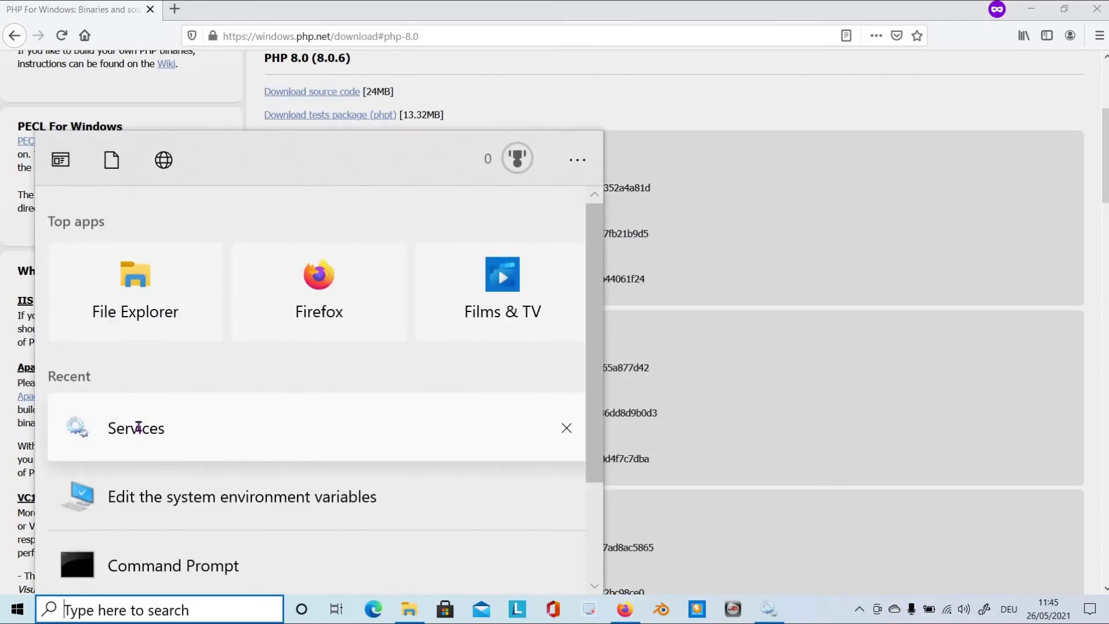
{"action": "left_click", "coordinate": [277, 396]}
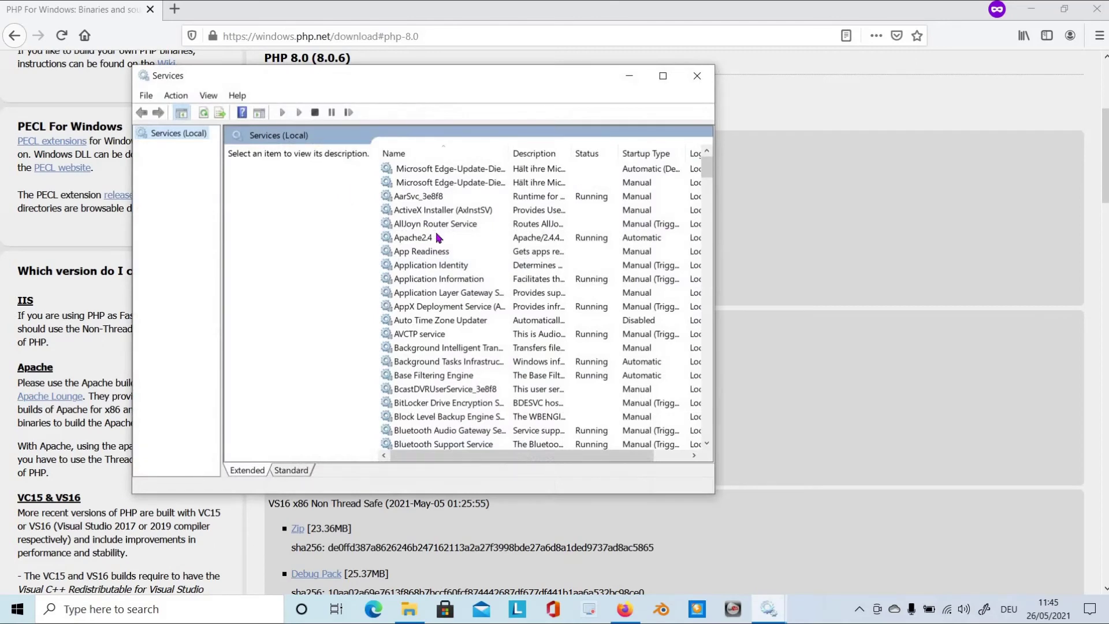
{"action": "left_click", "coordinate": [420, 238]}
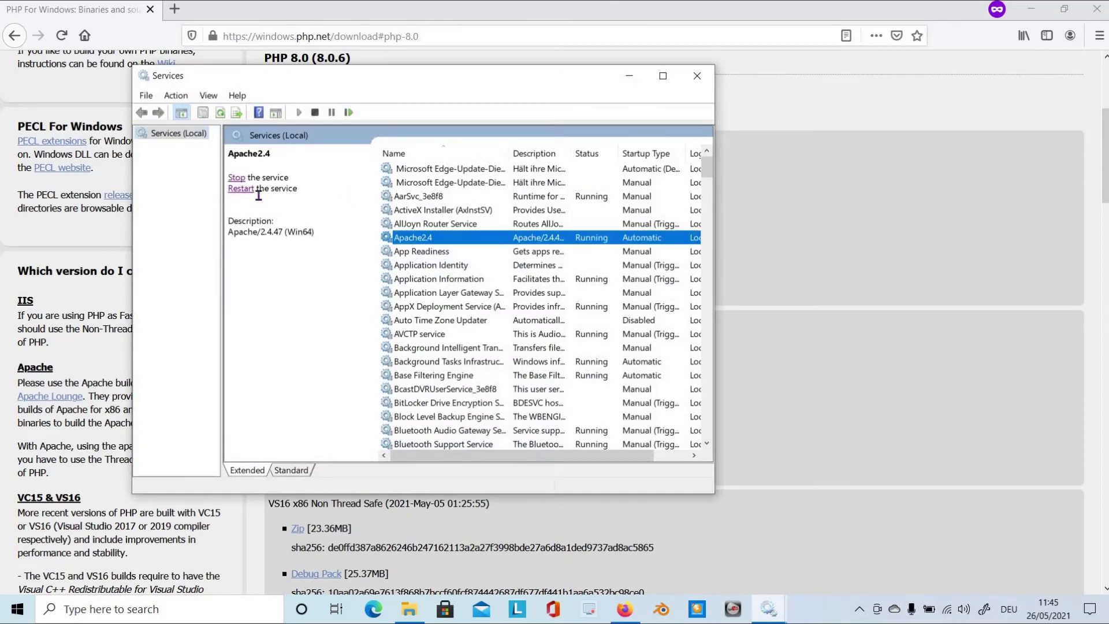
{"action": "left_click", "coordinate": [241, 189]}
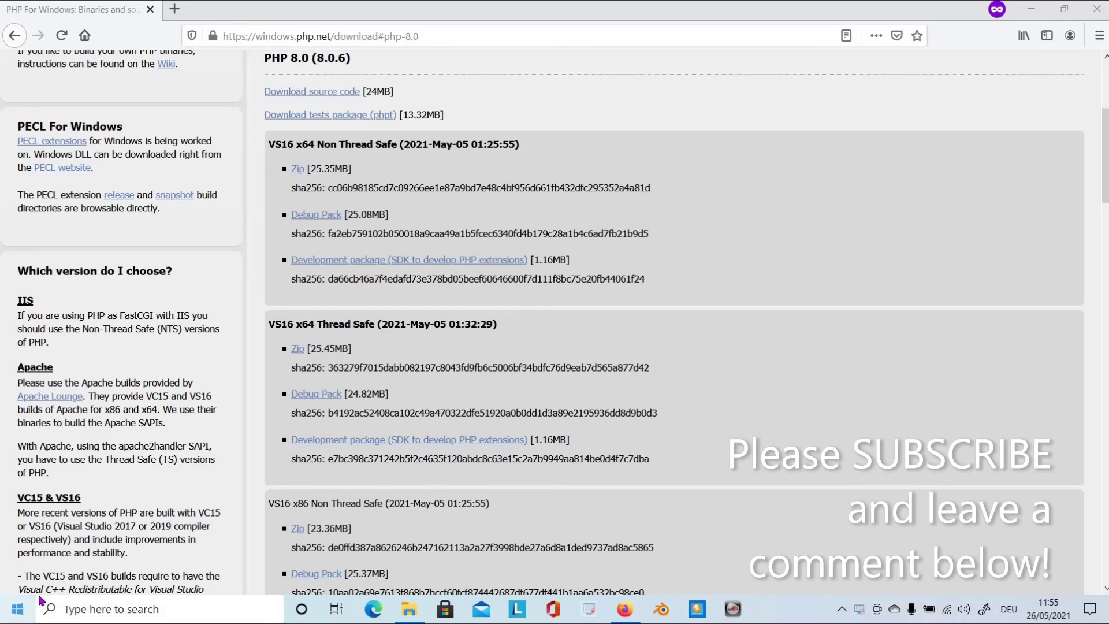
Switch to Notepad with a new blank document.
{"action": "left_click", "coordinate": [26, 608]}
{"action": "scroll", "coordinate": [356, 461], "scroll_direction": "down", "scroll_amount": 5}
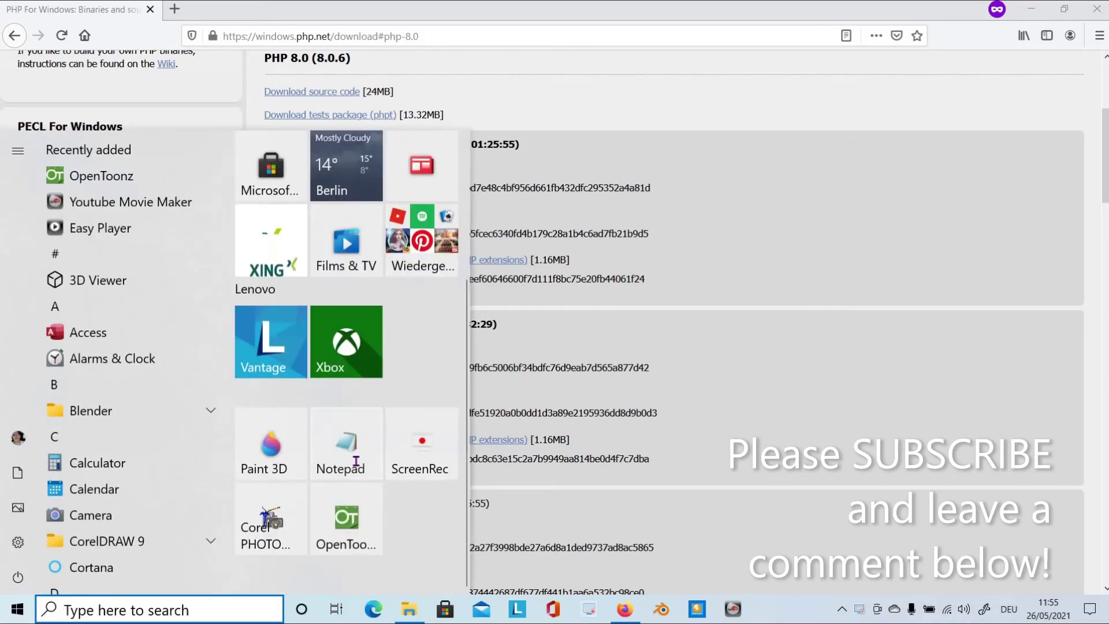
{"action": "left_click", "coordinate": [356, 460]}
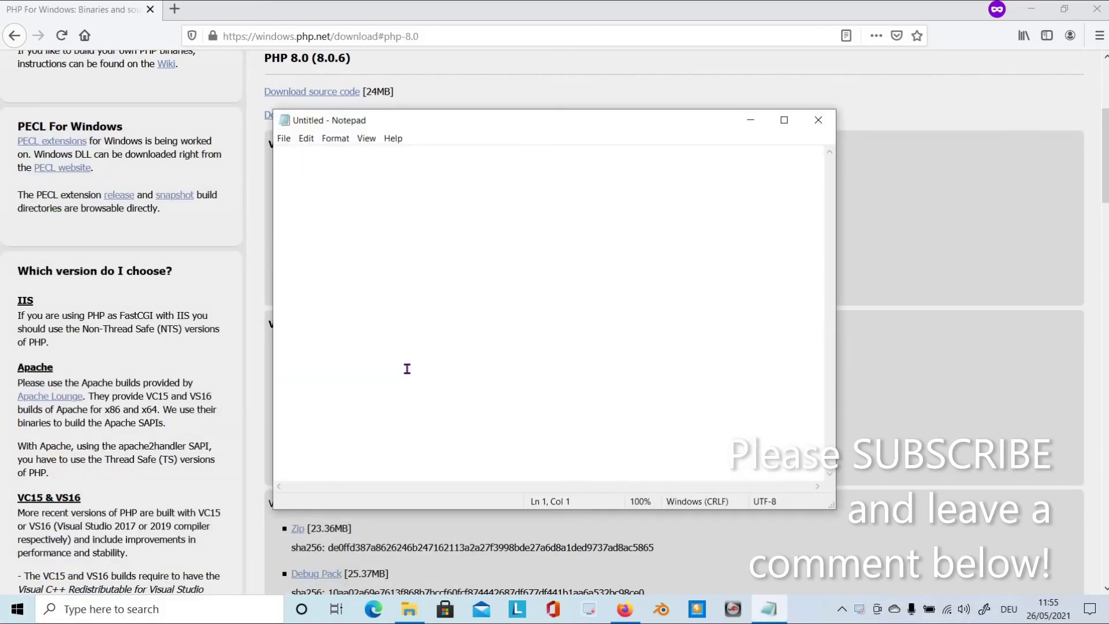